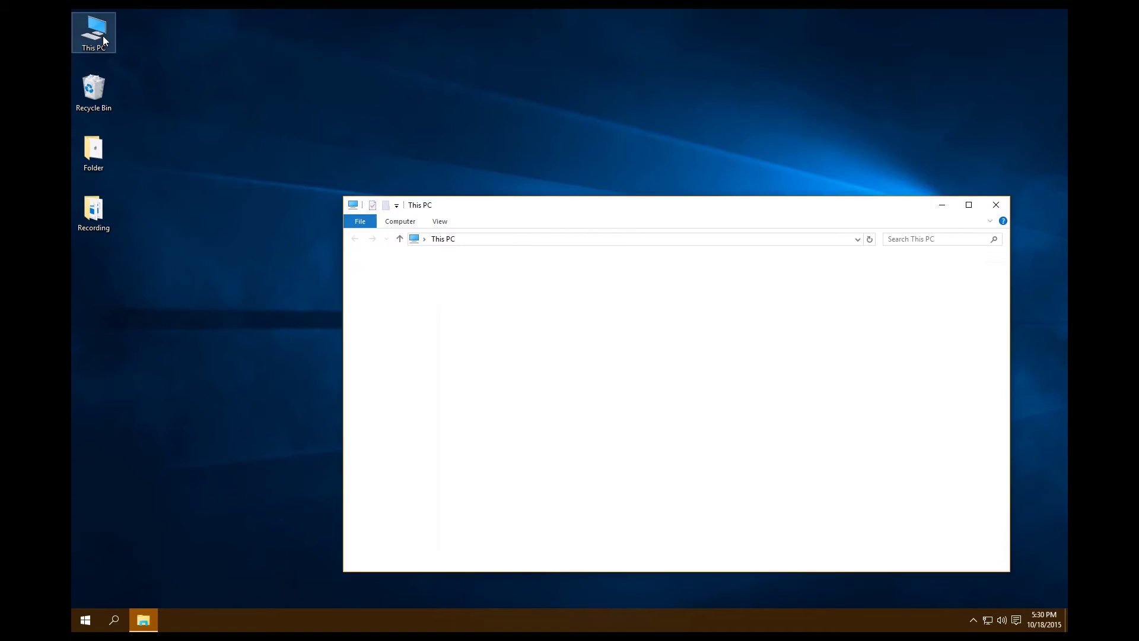
Go to C:\altera\mySystems and duplicate the system1 folder.
drag(579, 207, 521, 142)
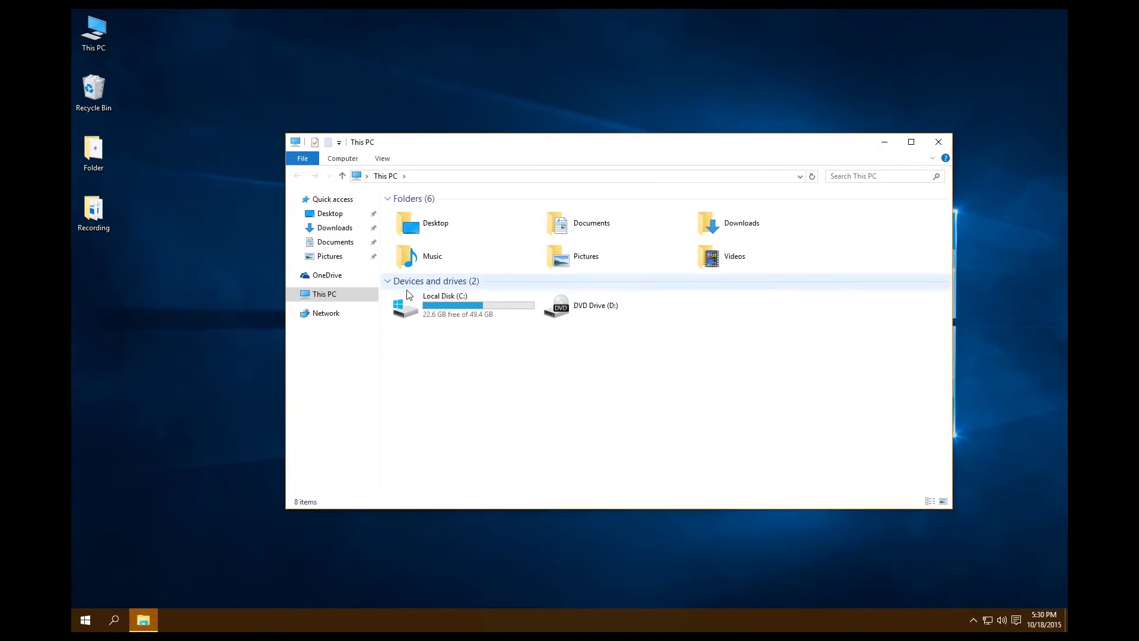
double_click(433, 301)
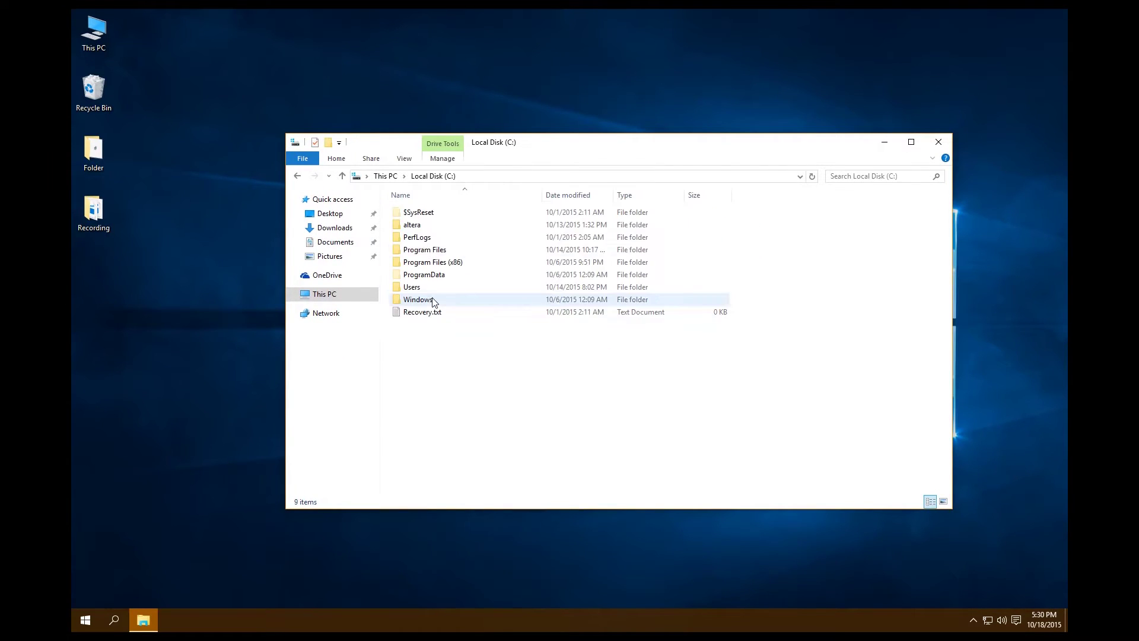
double_click(433, 228)
double_click(432, 229)
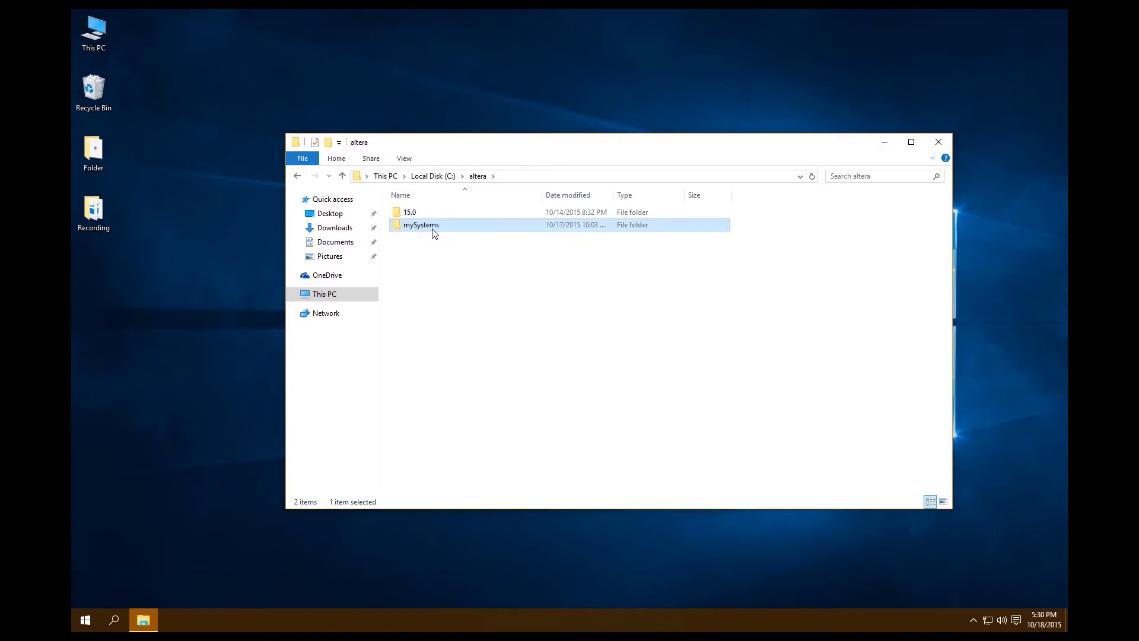
click(432, 214)
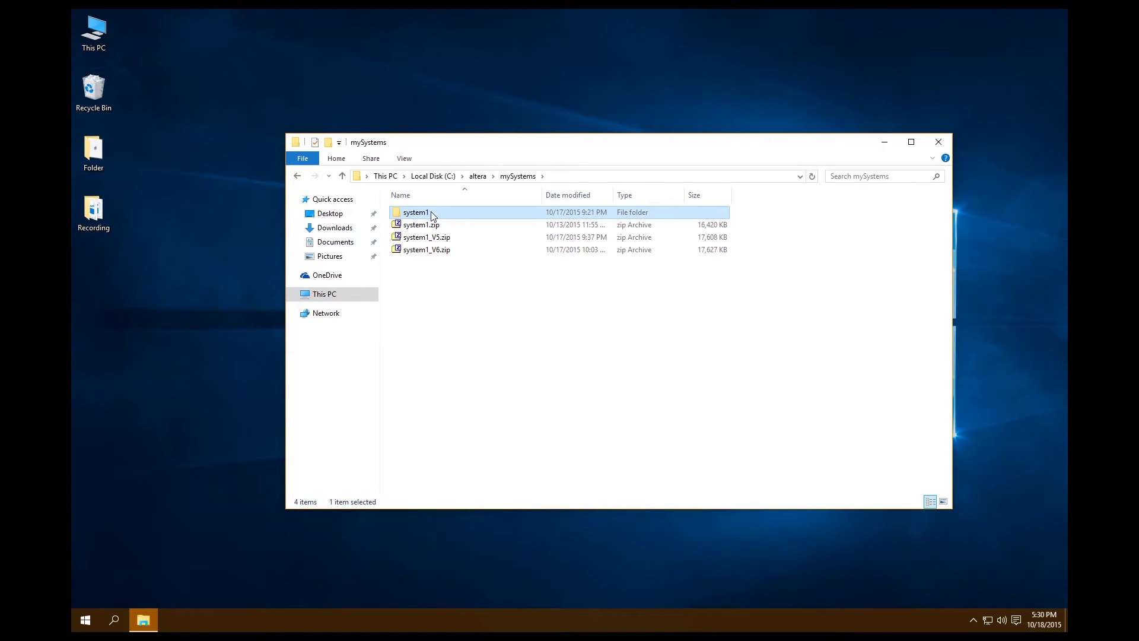
click(434, 339)
key(ctrl+v)
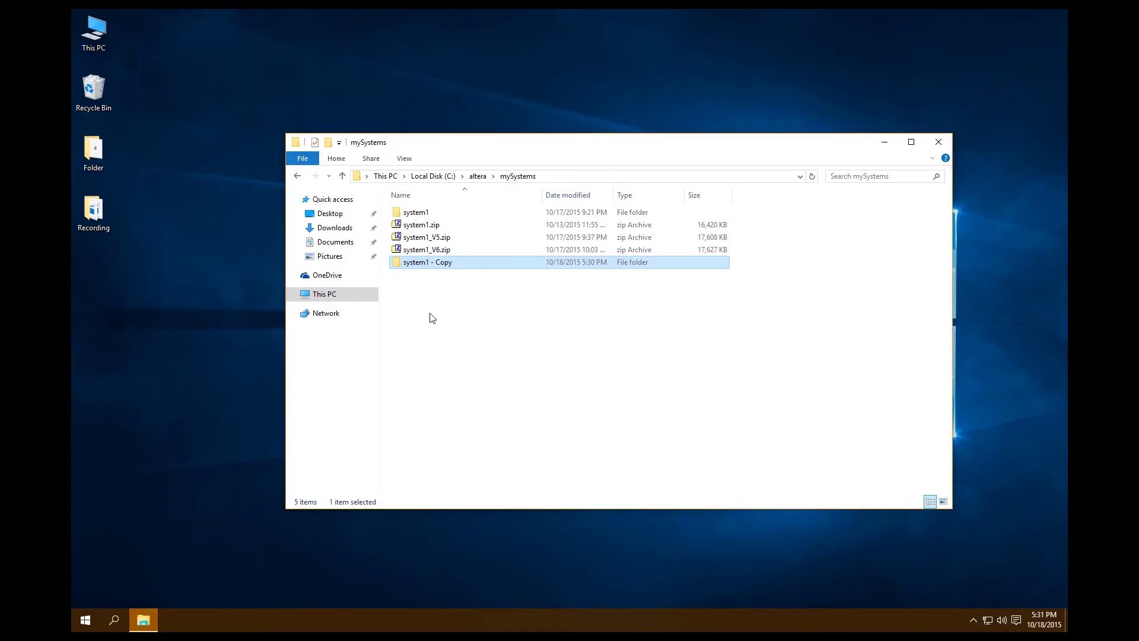
Rename the copy to system2 and open its NiosII.qpf project in Quartus.
click(431, 264)
click(468, 263)
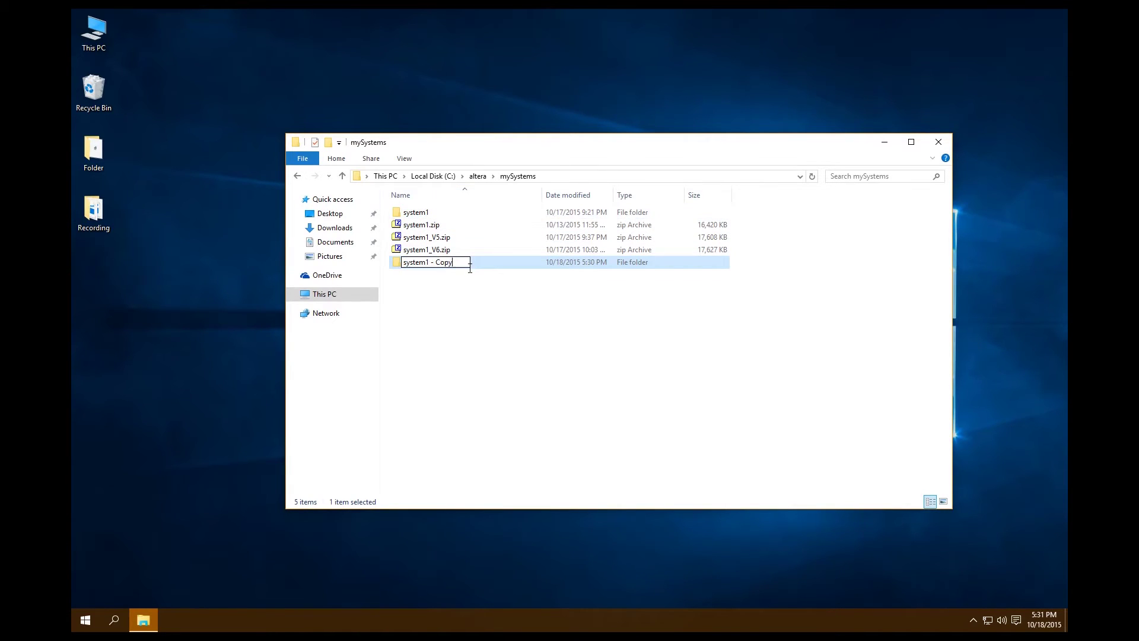
key(BackSpace)
key(BackSpace)
key(BackSpace)
key(BackSpace)
key(BackSpace)
key(BackSpace)
key(BackSpace)
key(Return)
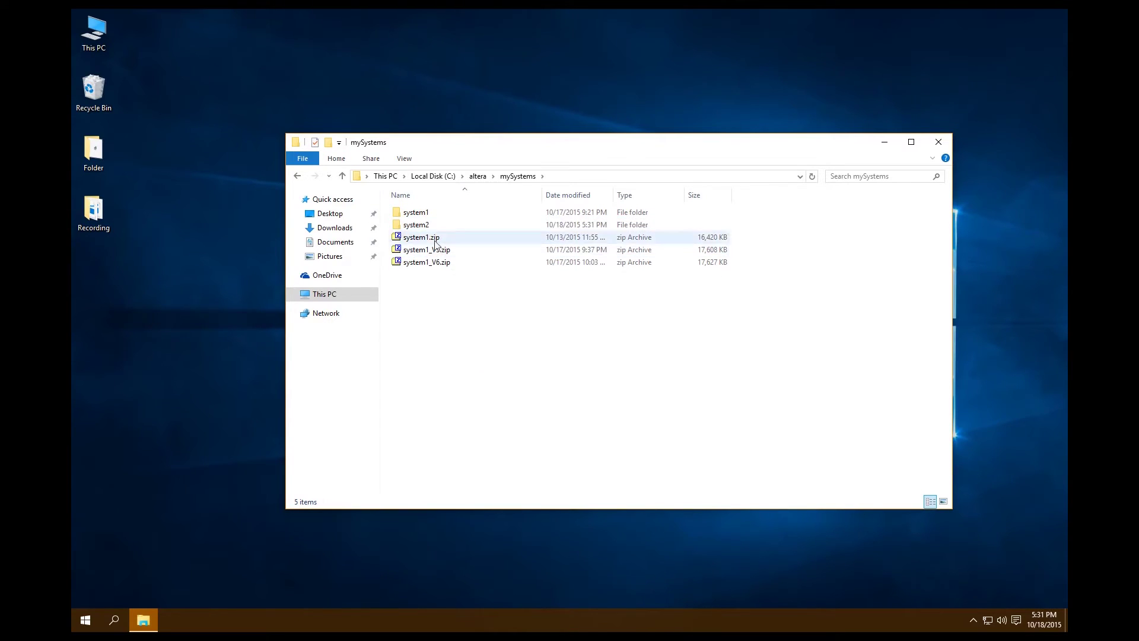
double_click(436, 223)
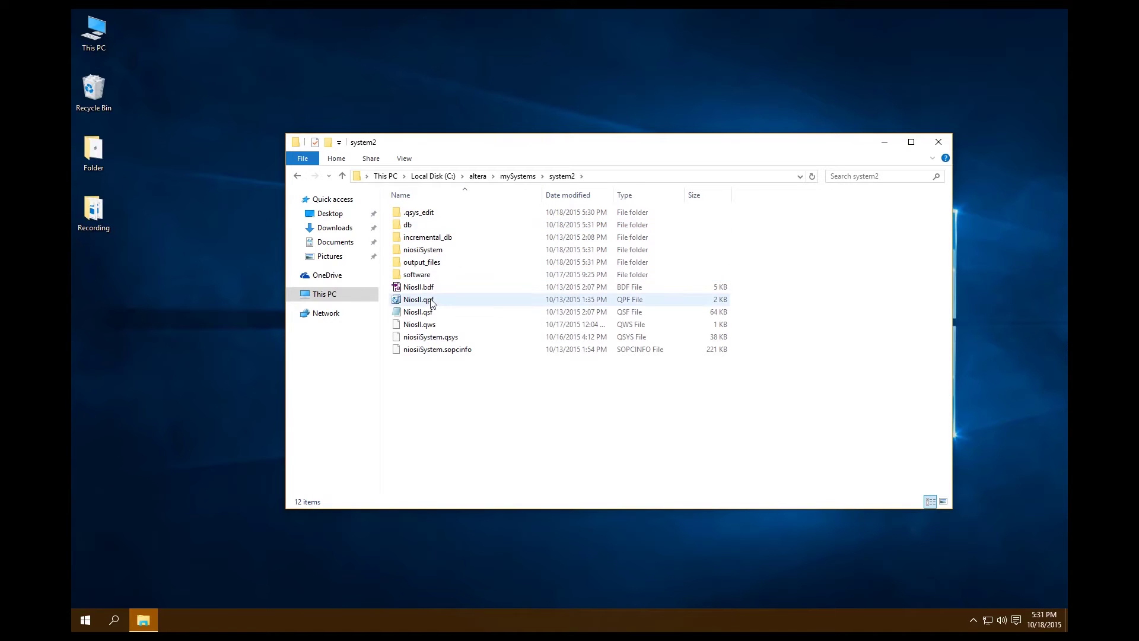
double_click(432, 304)
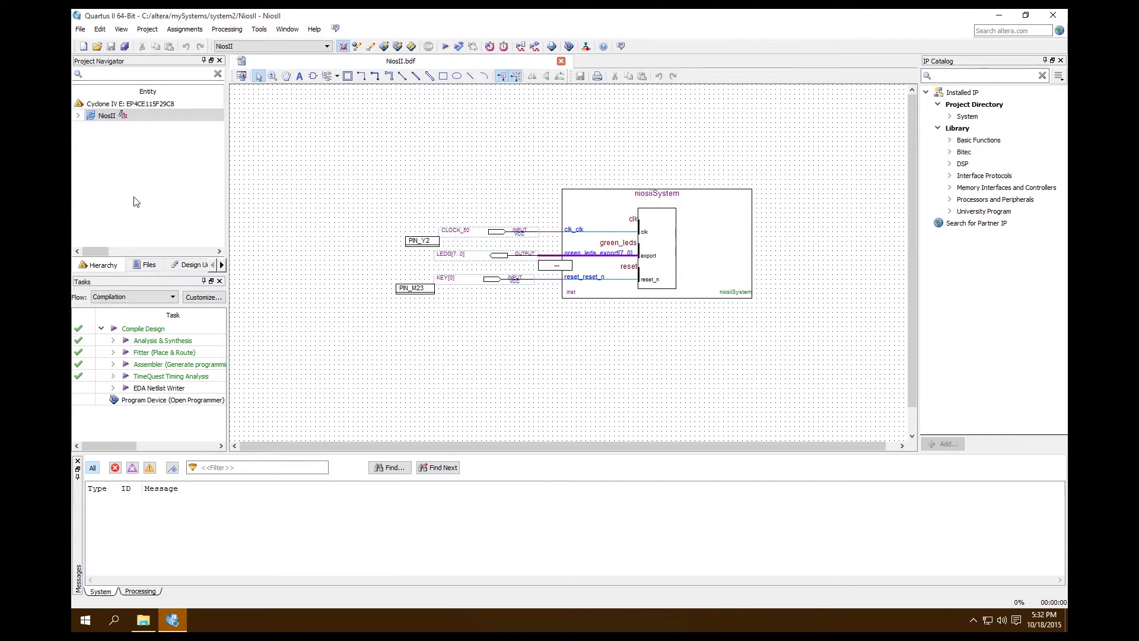
Shift the unnamed pin block left in the NiosII schematic and launch Qsys.
drag(555, 265, 413, 267)
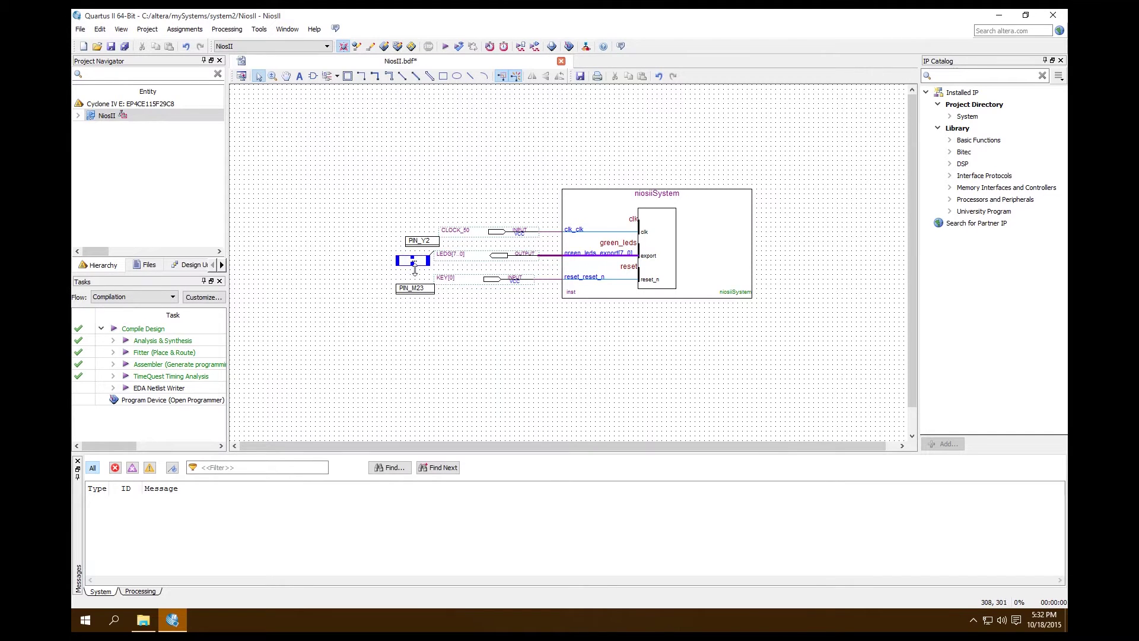
click(415, 271)
click(586, 47)
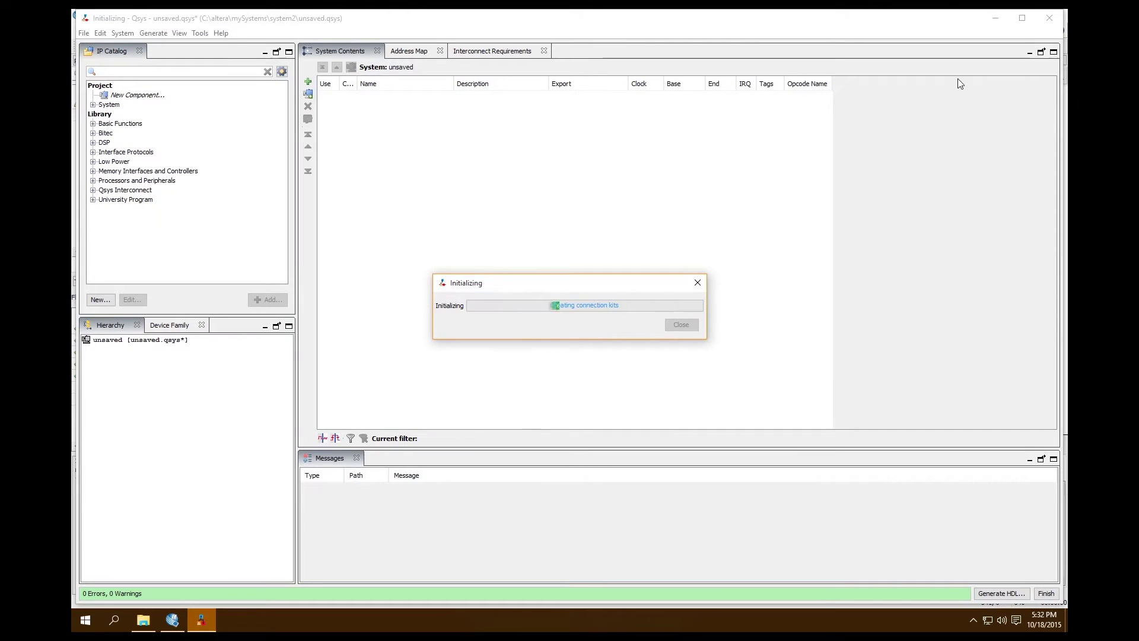
Maximize Qsys and search the IP Catalog for 'interval' to select Interval Timer.
click(529, 313)
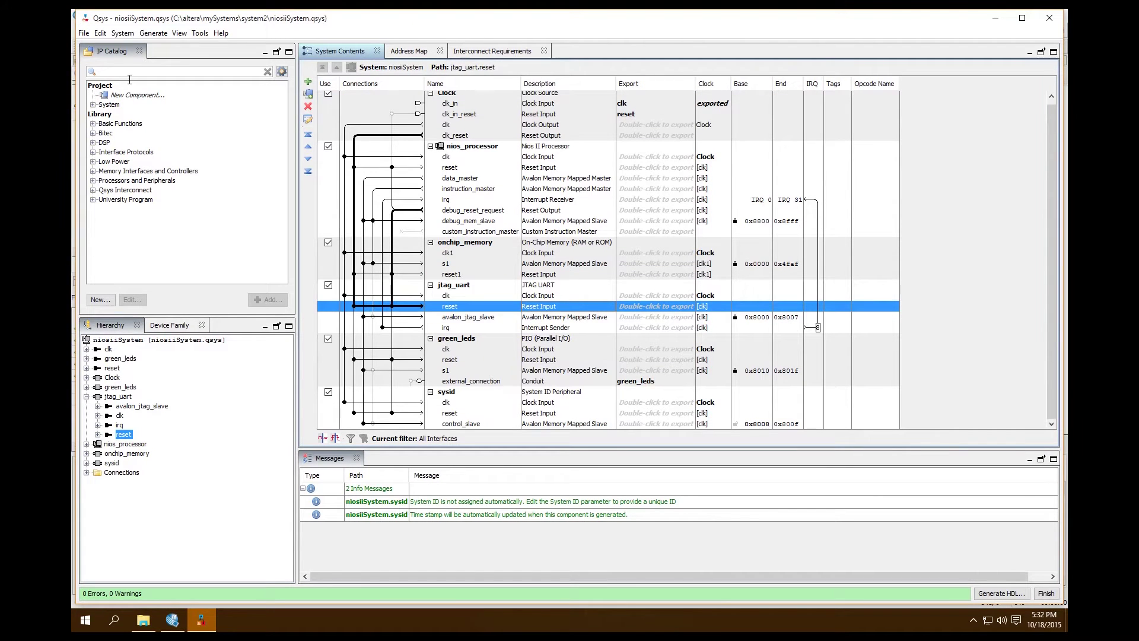
click(1022, 17)
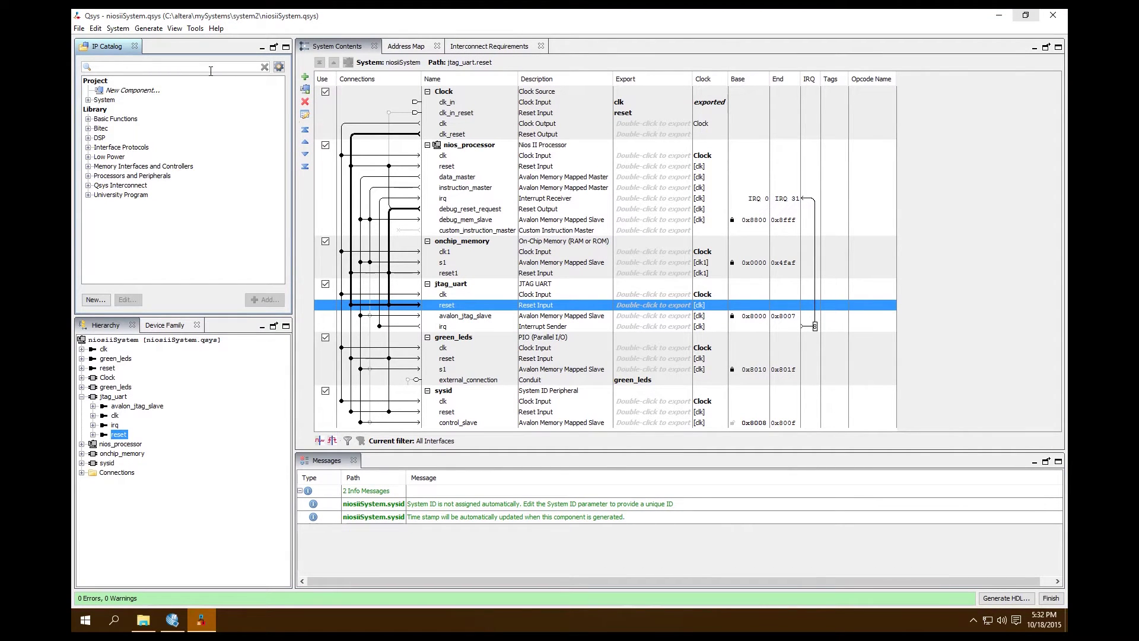
text(interval)
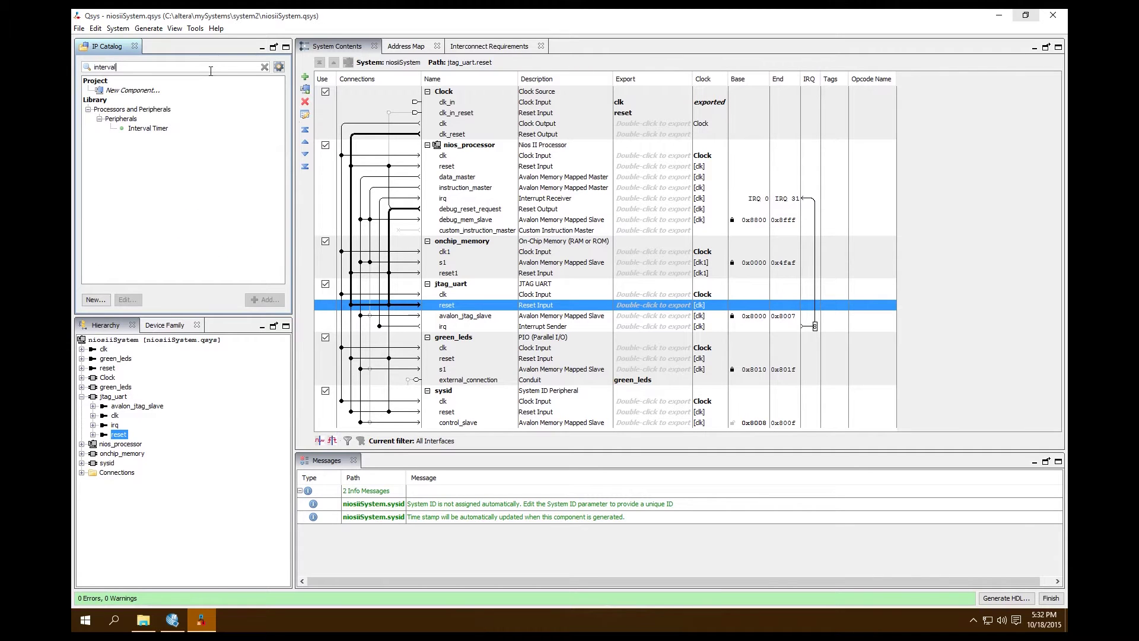
click(150, 129)
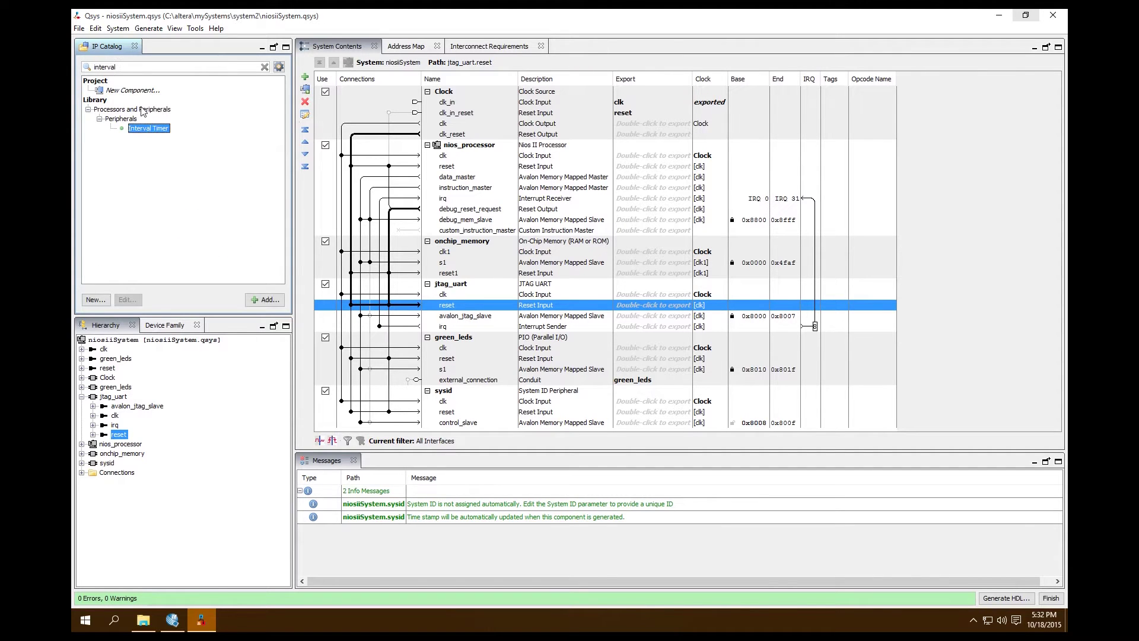
Add Interval Timer timer_0 with the default 1 ms period and 32-bit counter.
double_click(135, 129)
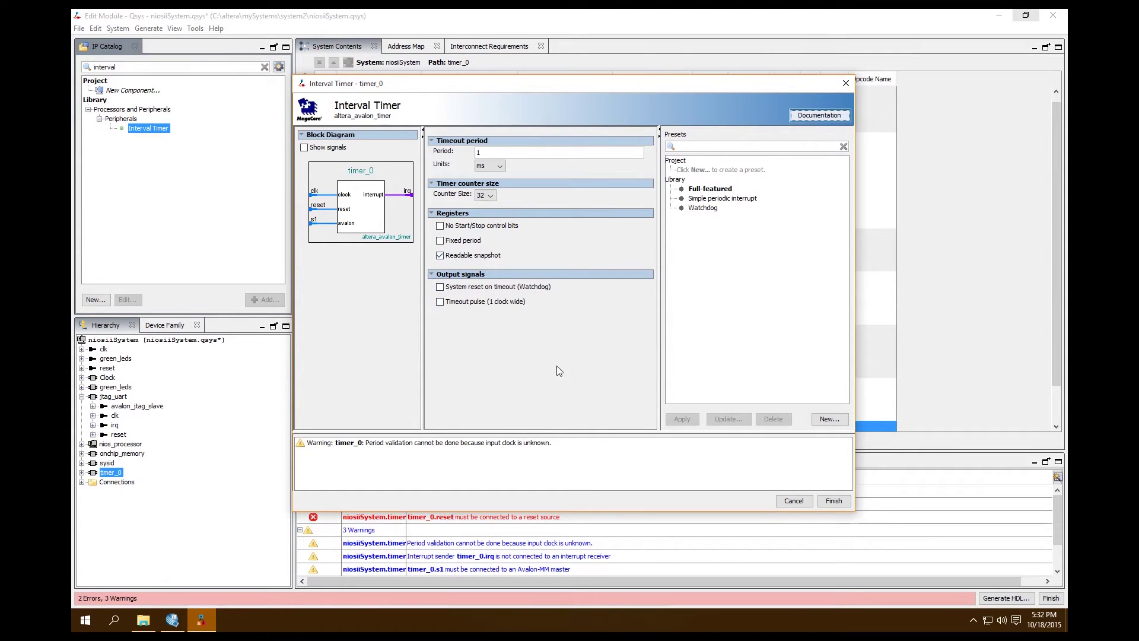
click(833, 502)
Rename the timer_0 component to sys_clk_timer.
scroll(468, 373, down, 2)
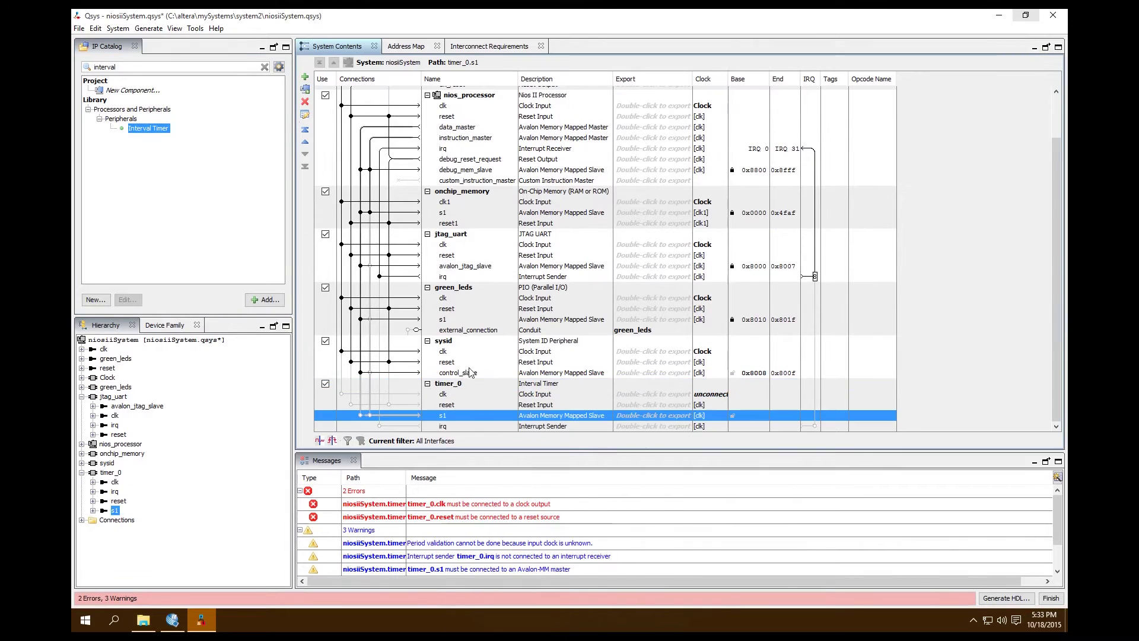
click(449, 384)
right_click(448, 385)
key(Escape)
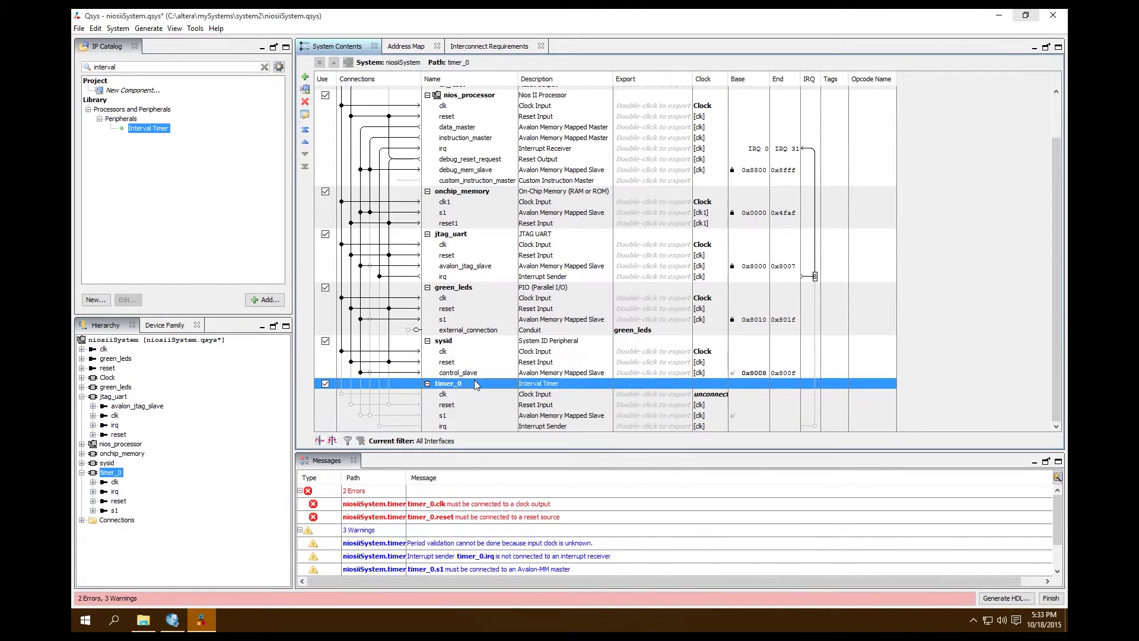
click(476, 385)
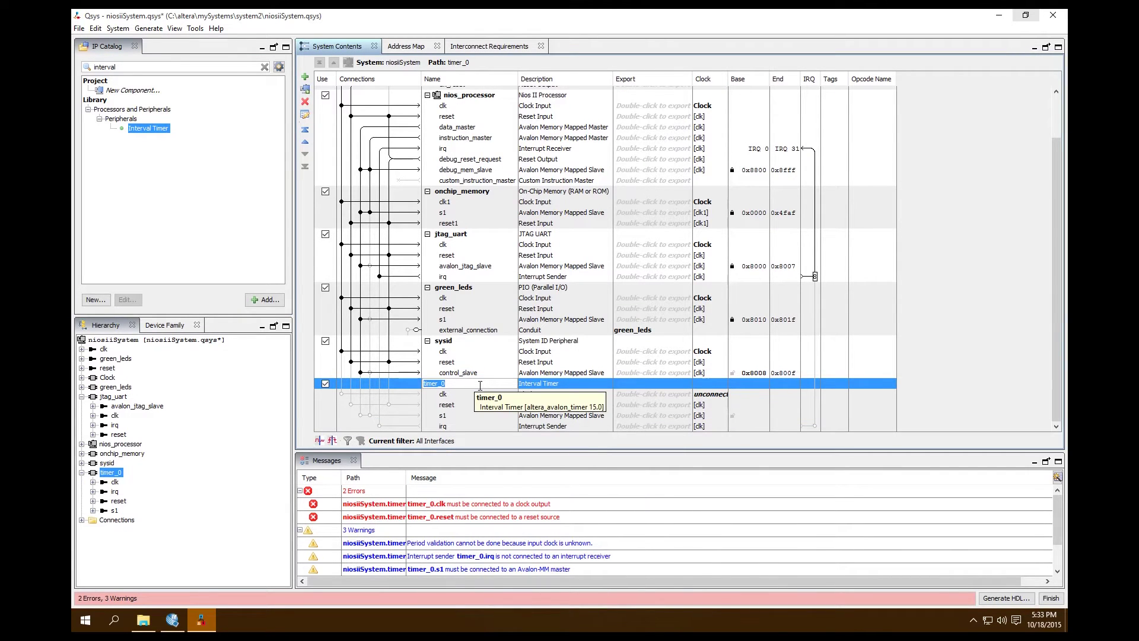
text(sys_clk_)
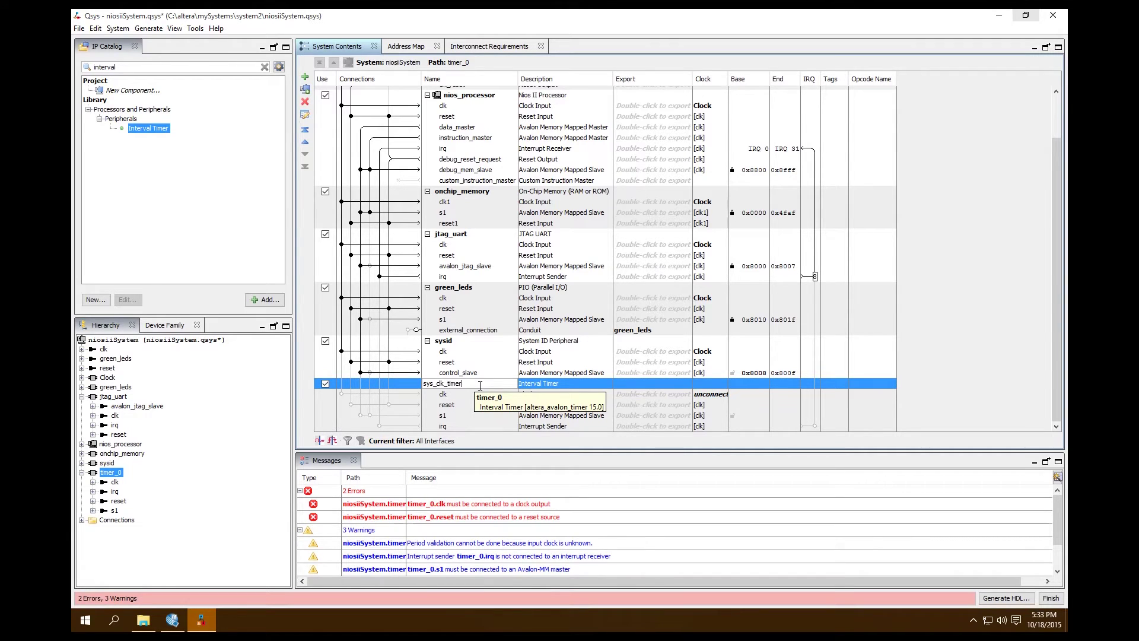
click(376, 393)
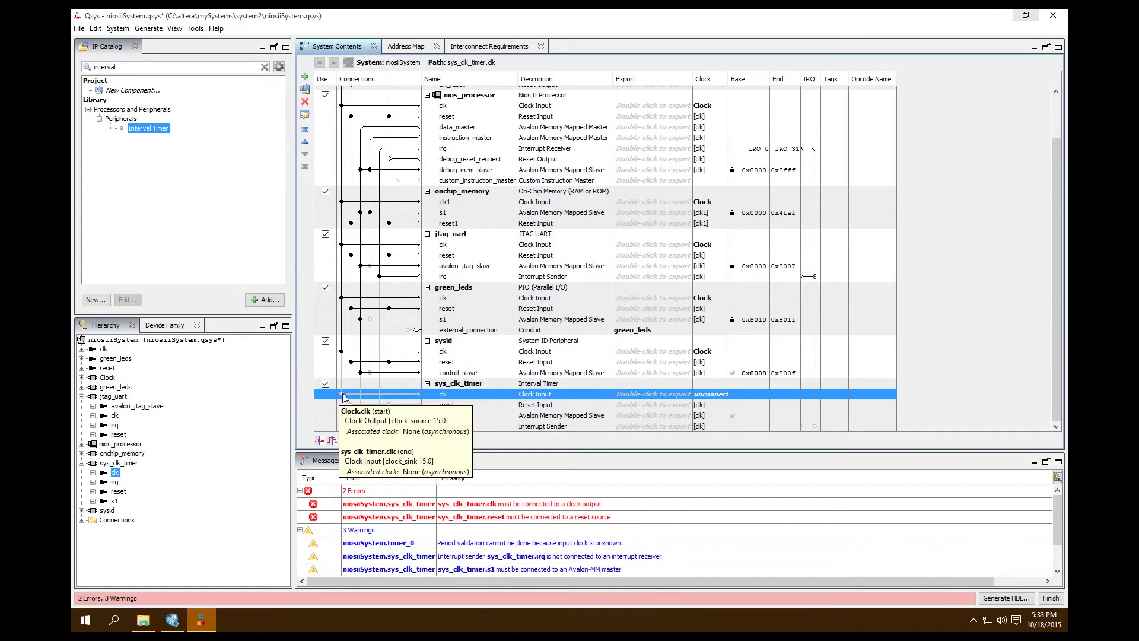
Connect the system clock, clk_reset and debug_reset_request to the timer's clk and reset.
click(343, 394)
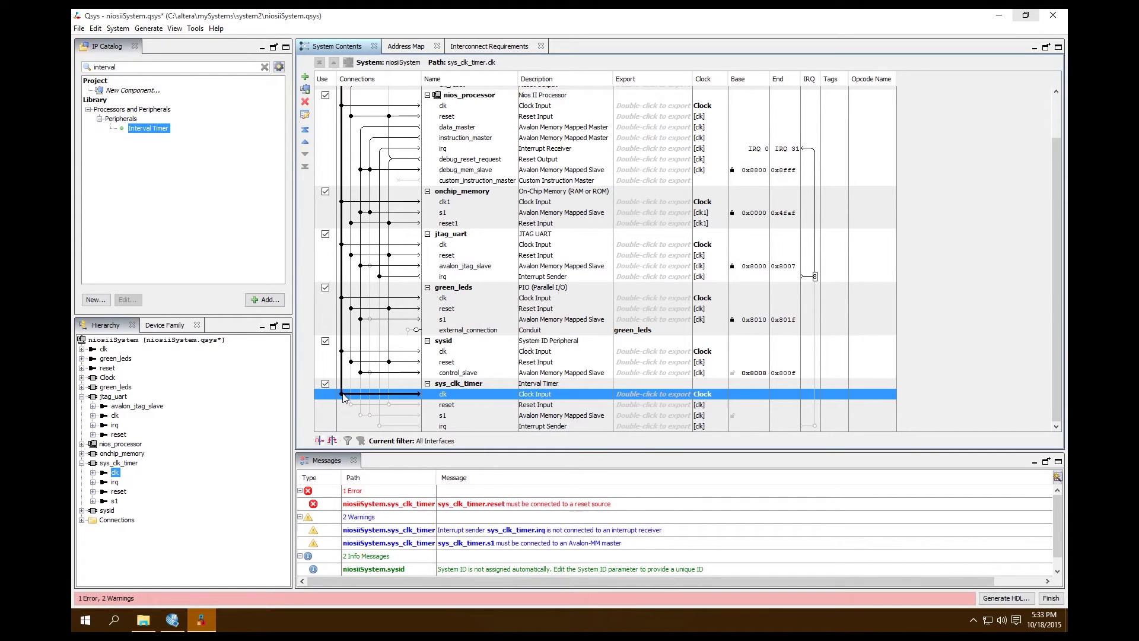
click(446, 406)
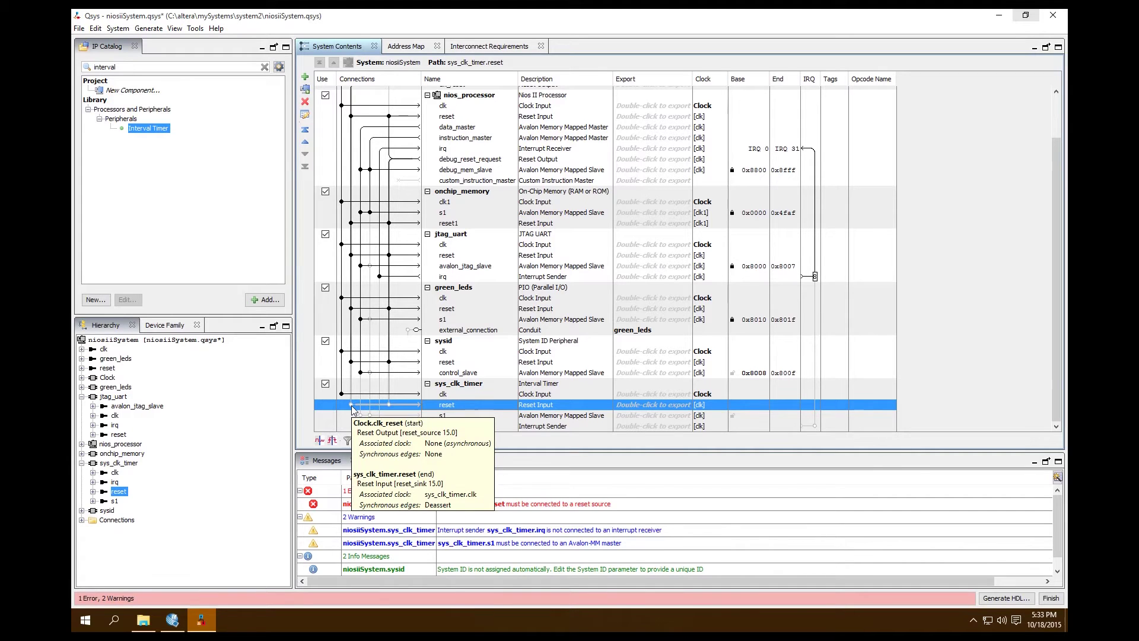
click(351, 404)
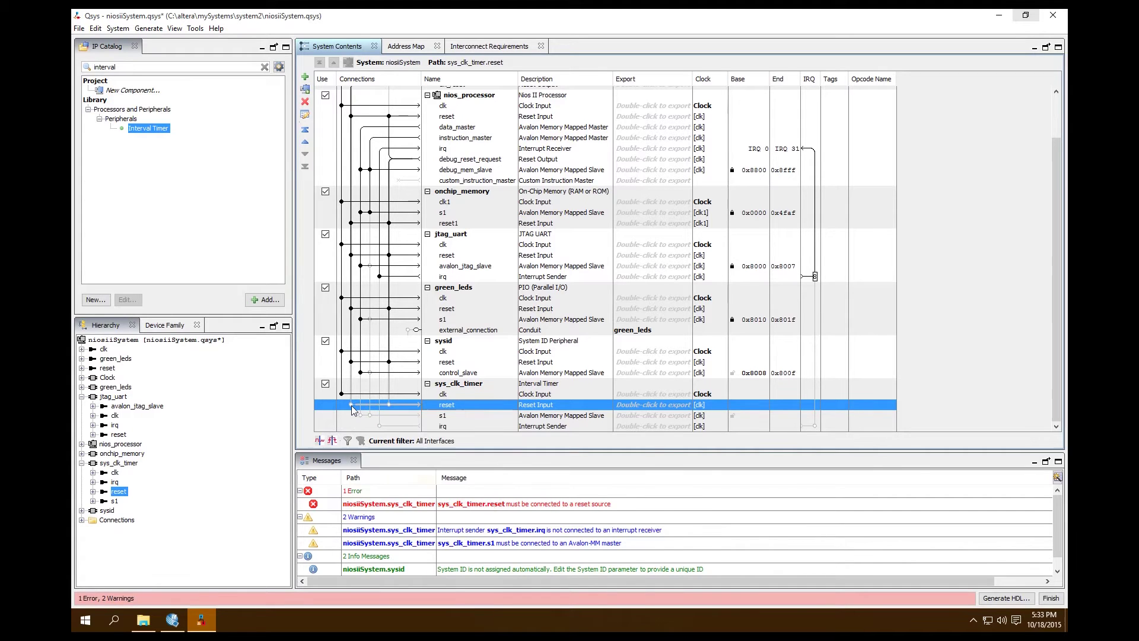
click(389, 404)
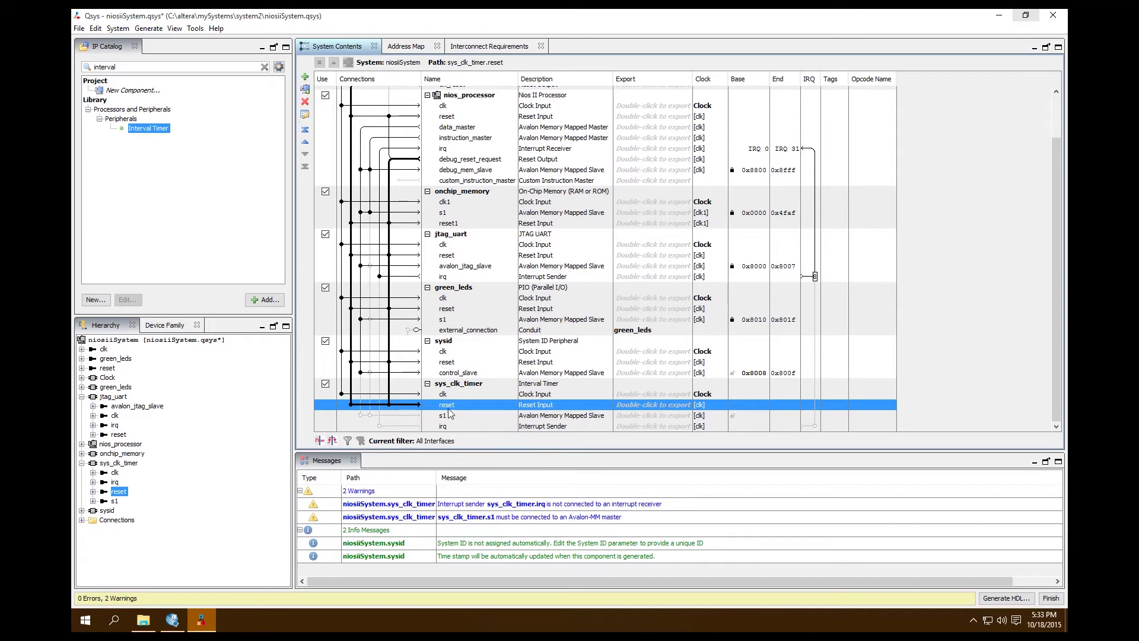
Connect the timer's s1 to the processor's data master and its irq to the processor.
click(564, 415)
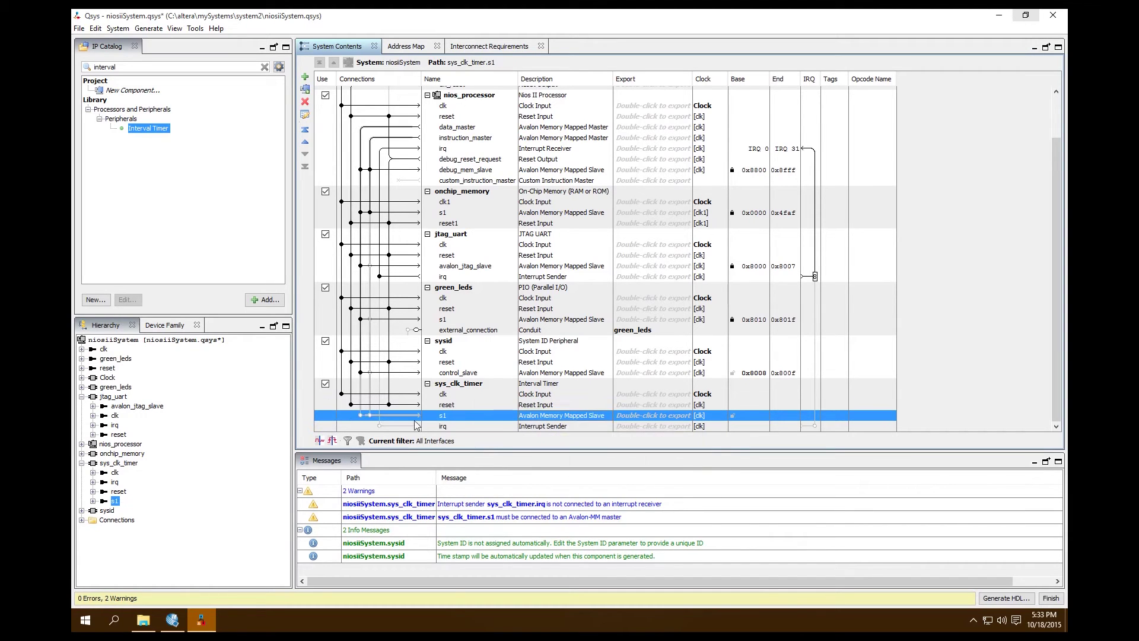
click(361, 415)
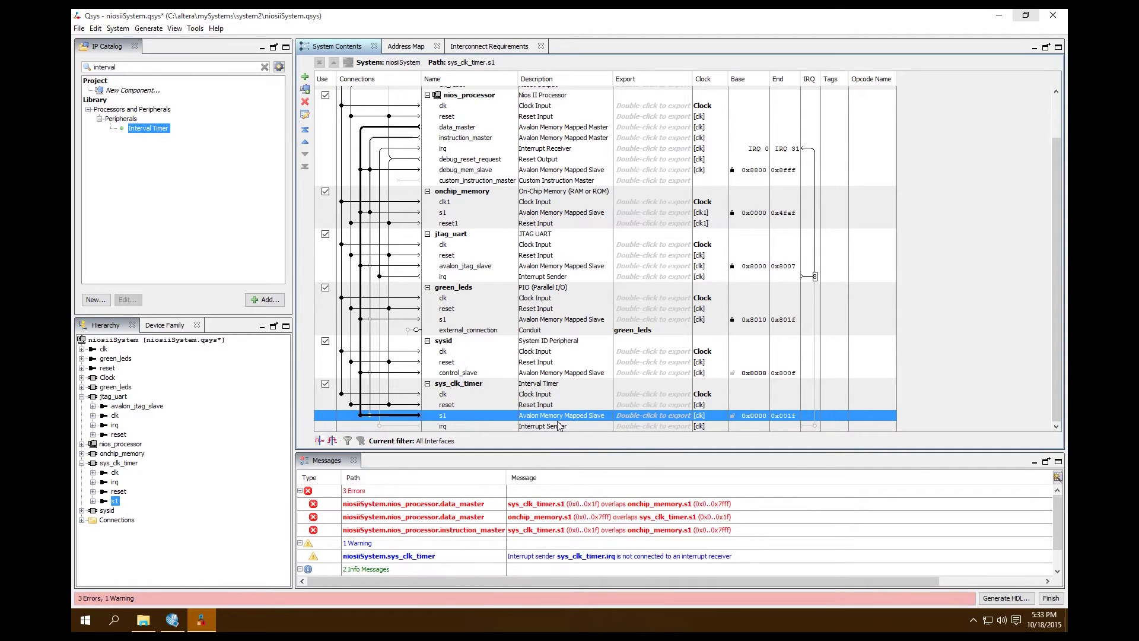
click(815, 426)
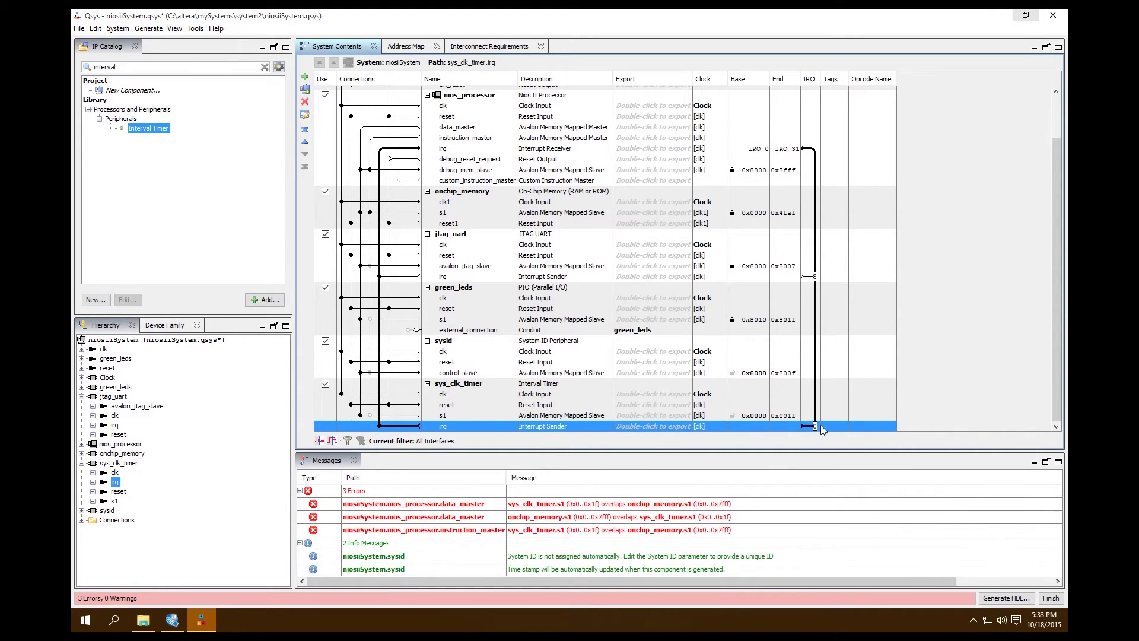
double_click(839, 415)
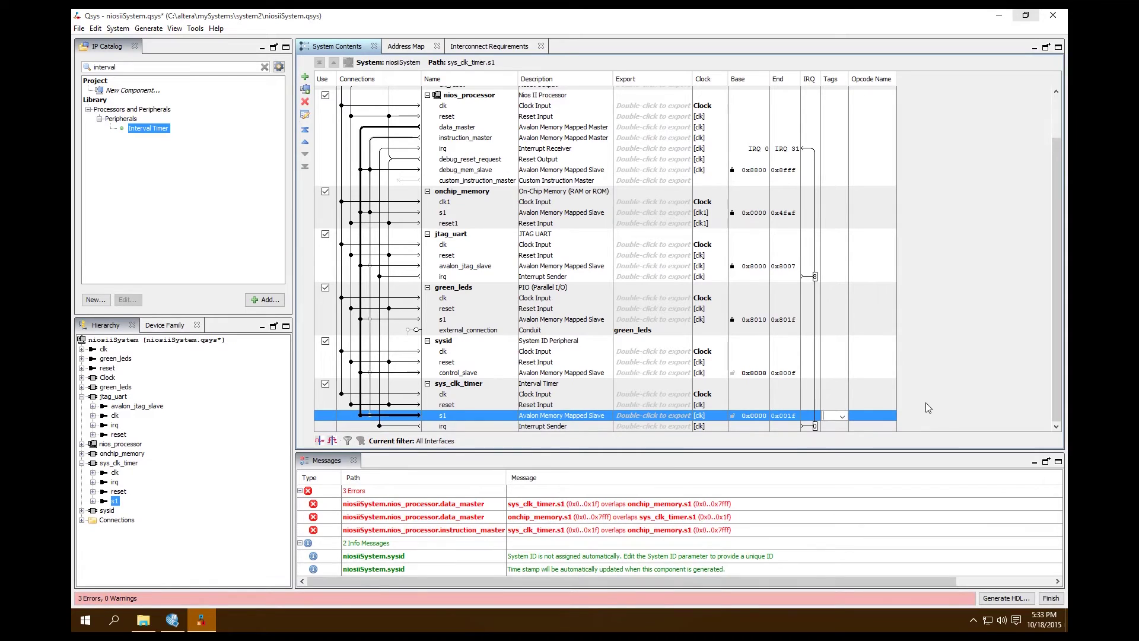
key(Escape)
click(734, 377)
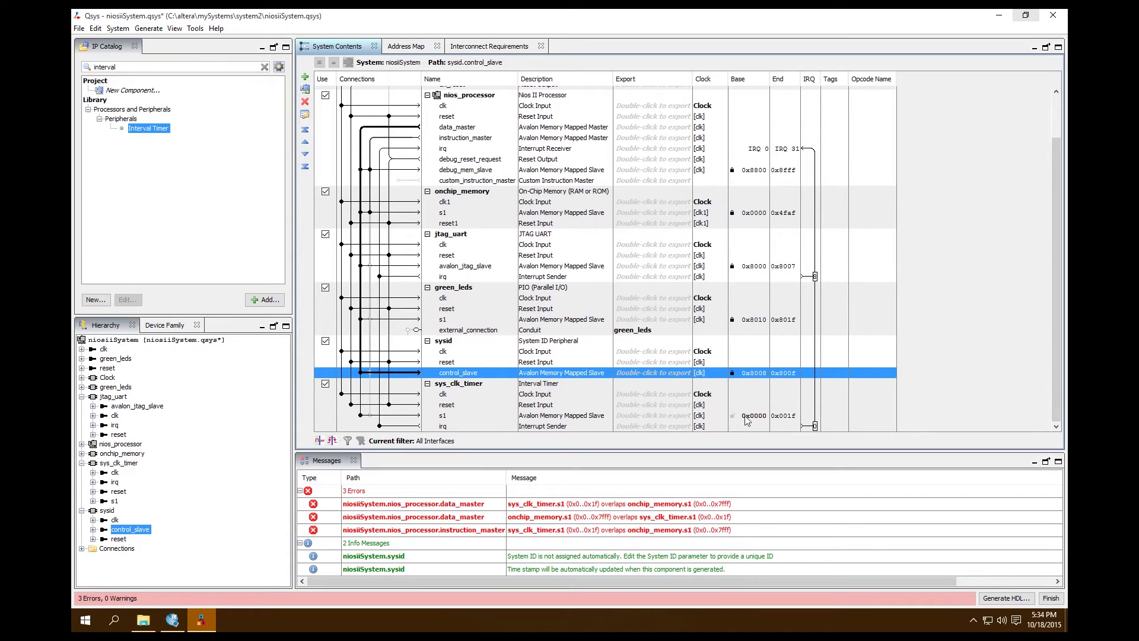
Auto-assign base addresses so sys_clk_timer sits at 0x8020, then generate niosiiSystem's HDL.
click(118, 28)
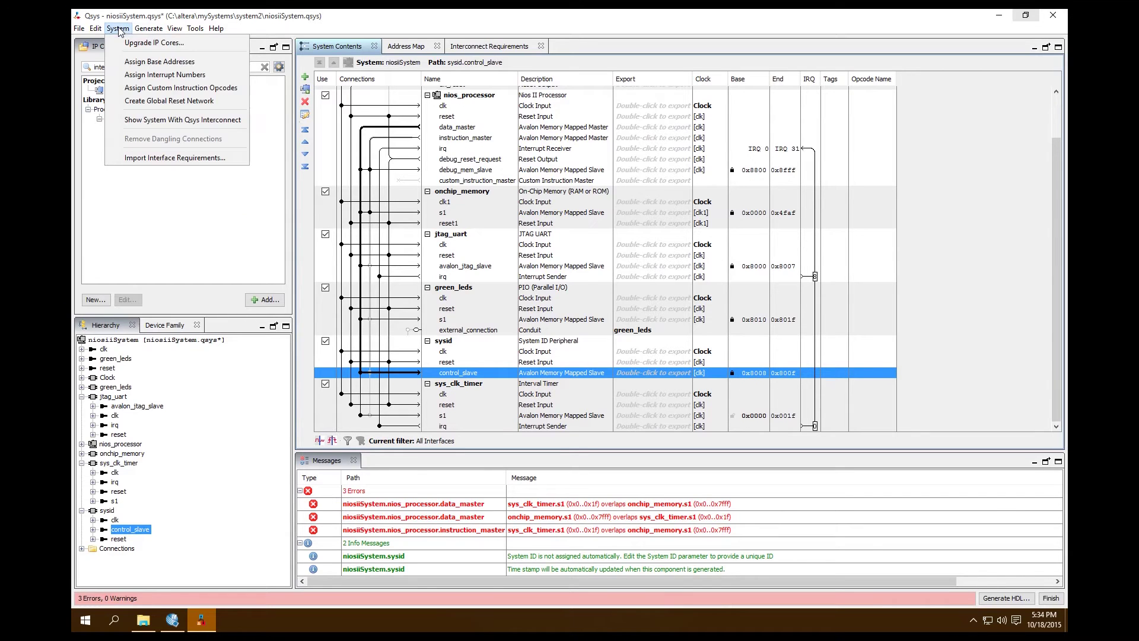
click(126, 61)
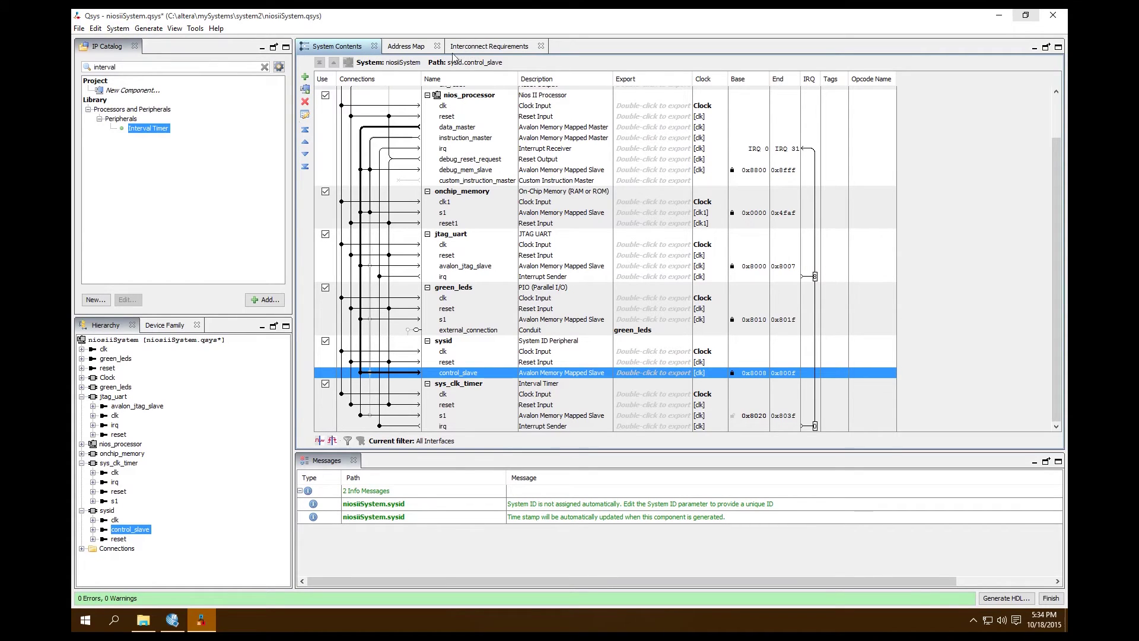
click(149, 28)
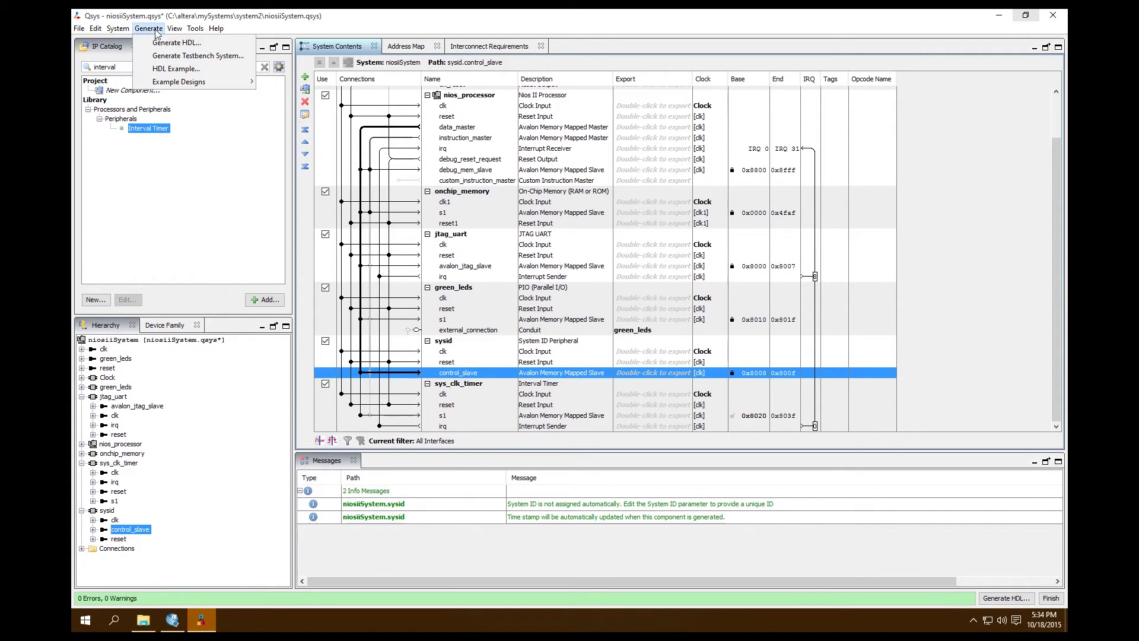
click(217, 50)
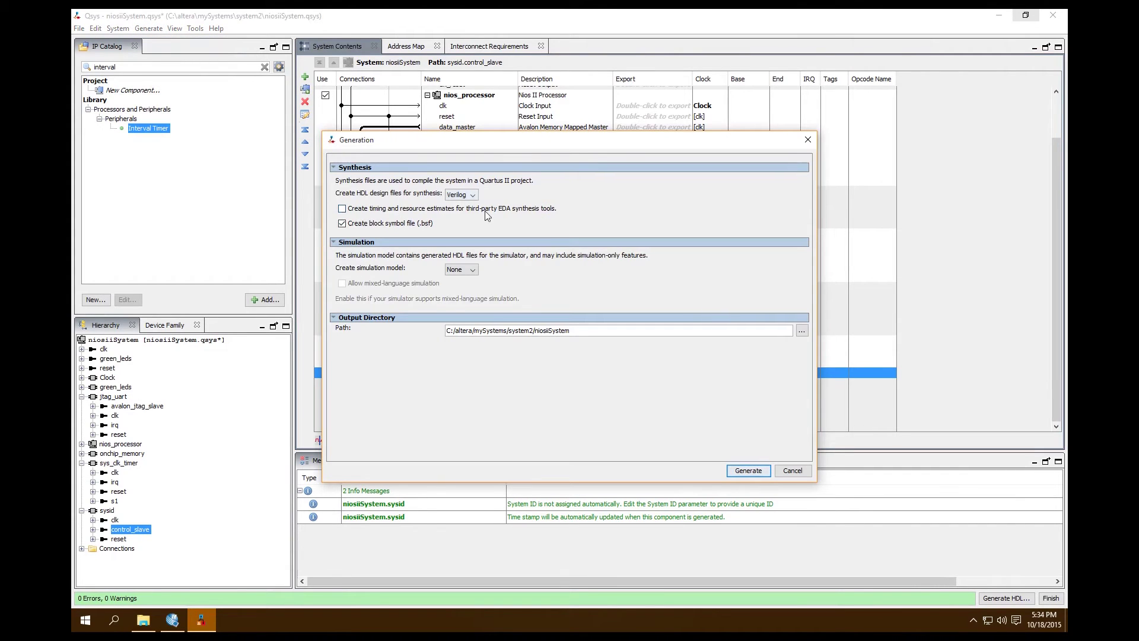
click(745, 471)
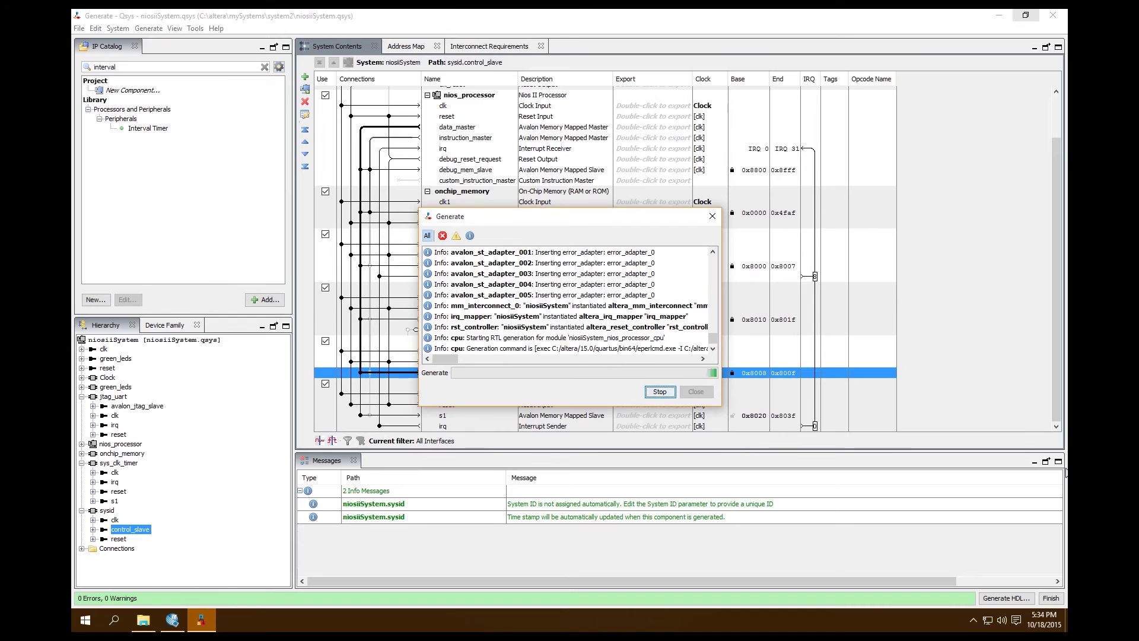
click(696, 392)
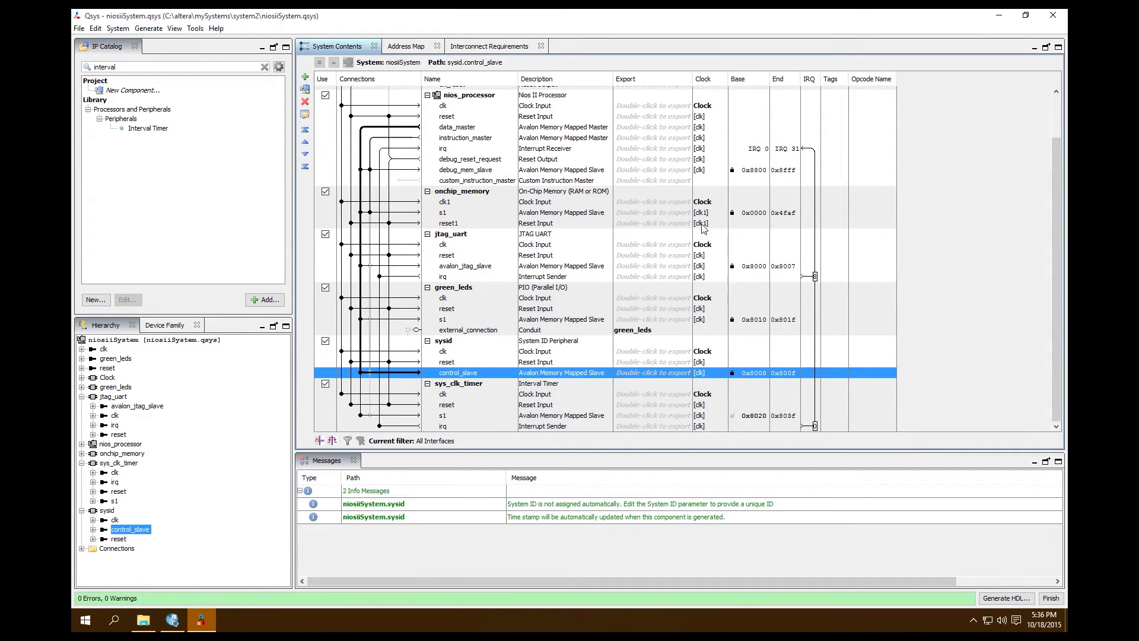
Delete the old niosiiSystem block from the NiosII schematic.
click(999, 16)
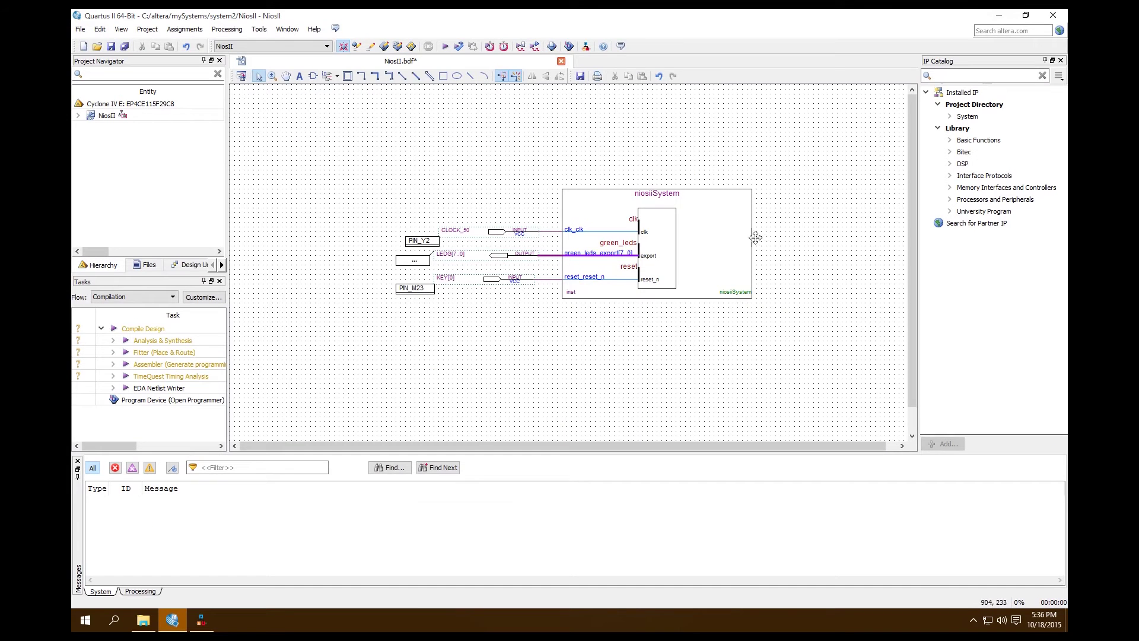
click(717, 247)
key(Delete)
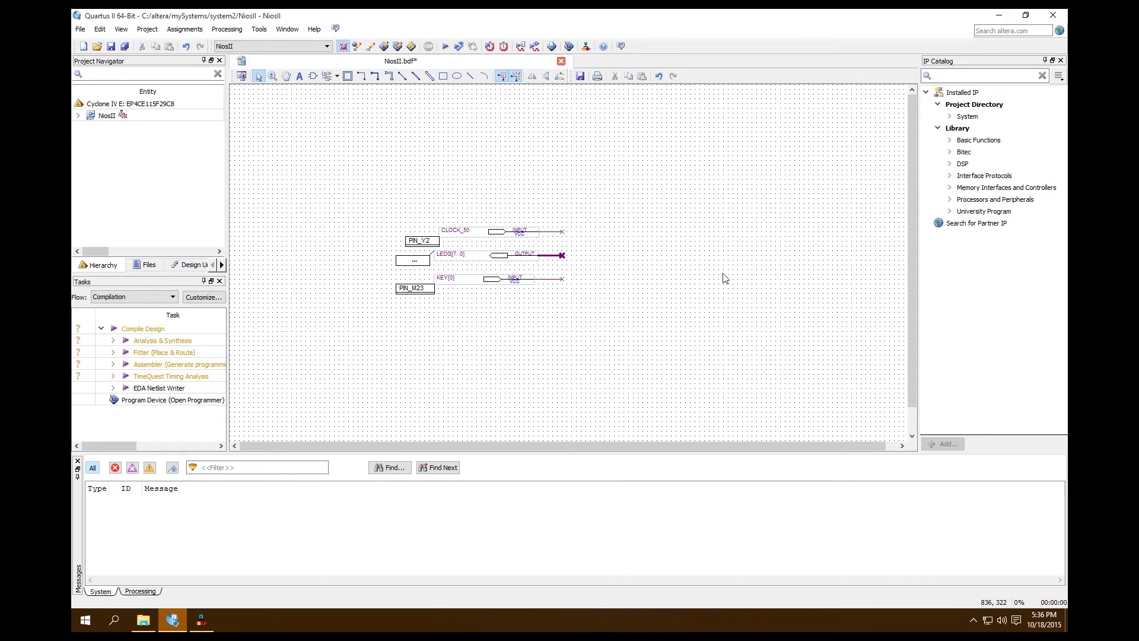
Open the Symbol dialog and browse to the system2 niosiiSystem folder.
right_click(604, 159)
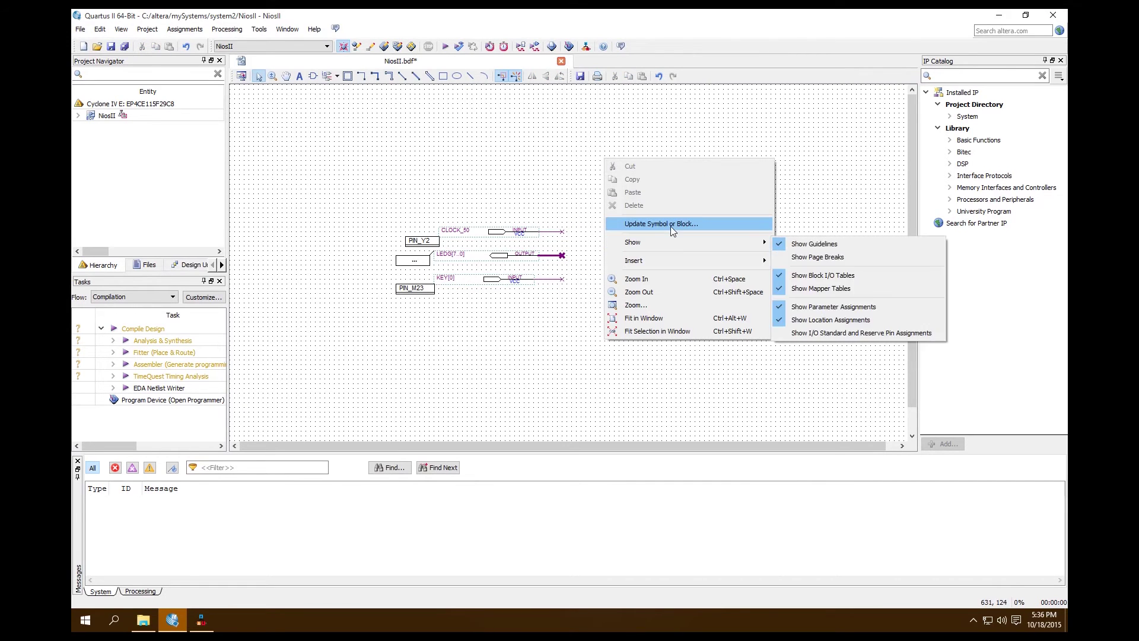
mouse_move(676, 264)
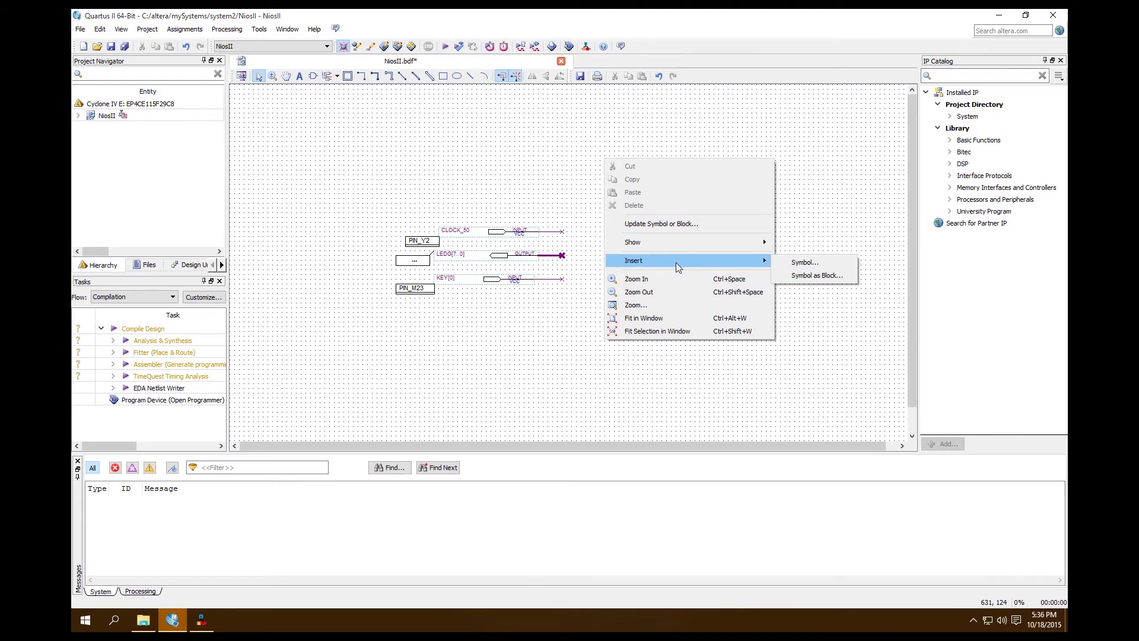
click(824, 265)
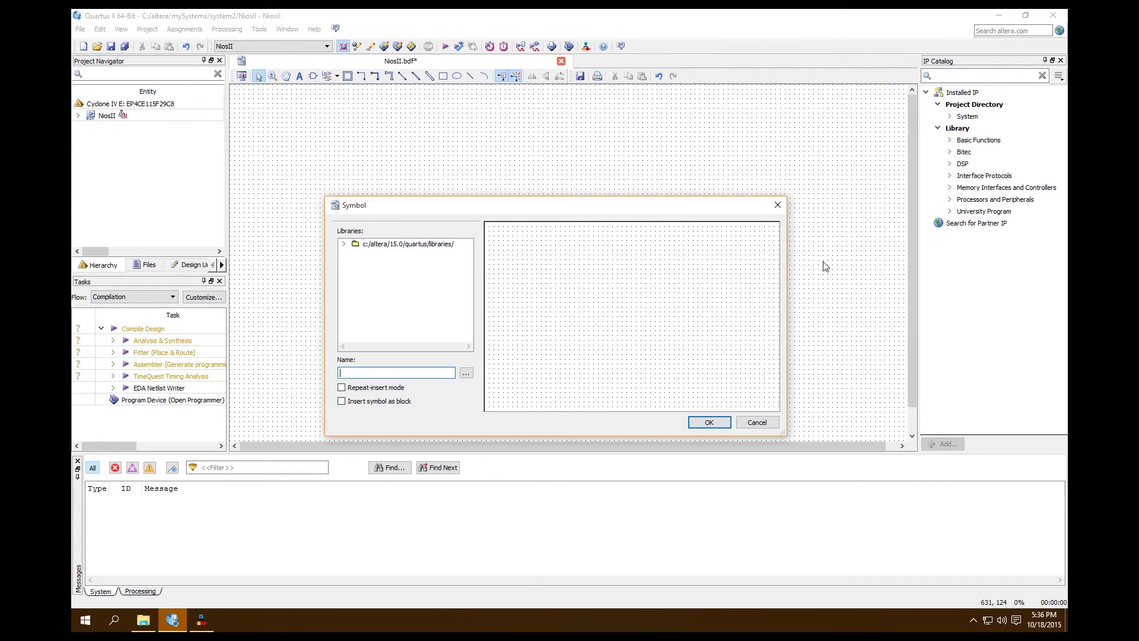
click(778, 207)
double_click(574, 121)
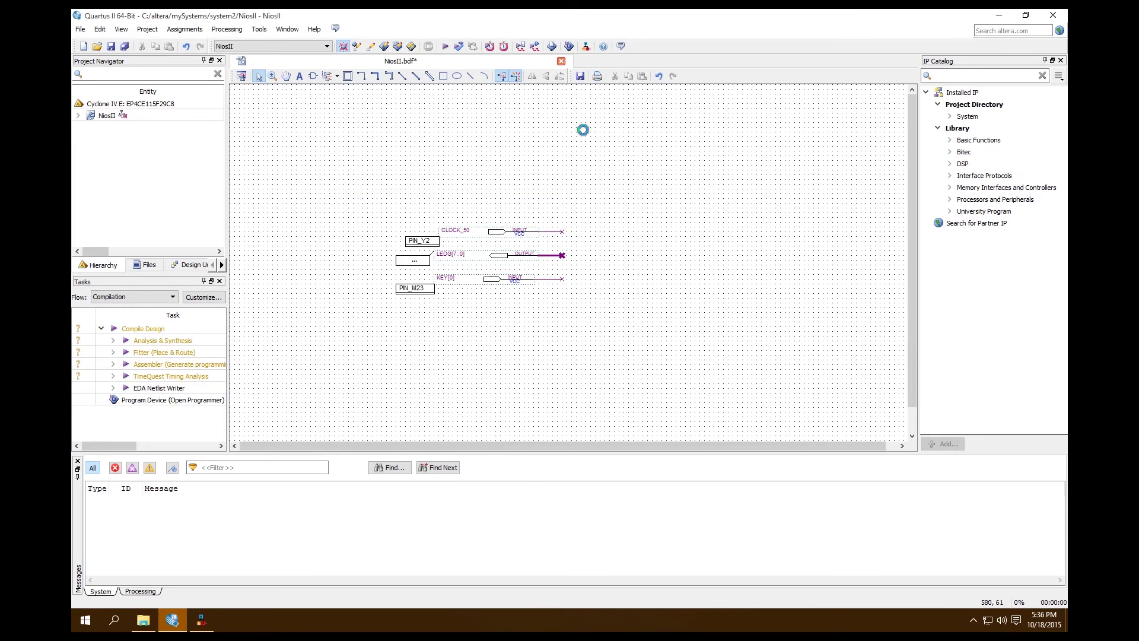
click(466, 373)
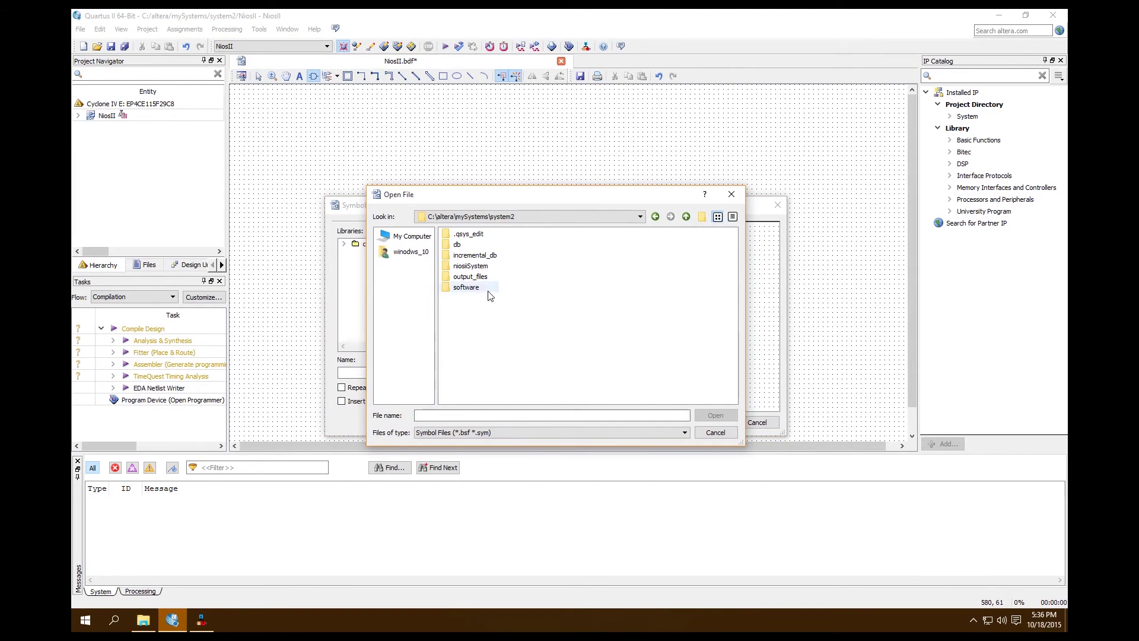
double_click(480, 277)
click(655, 216)
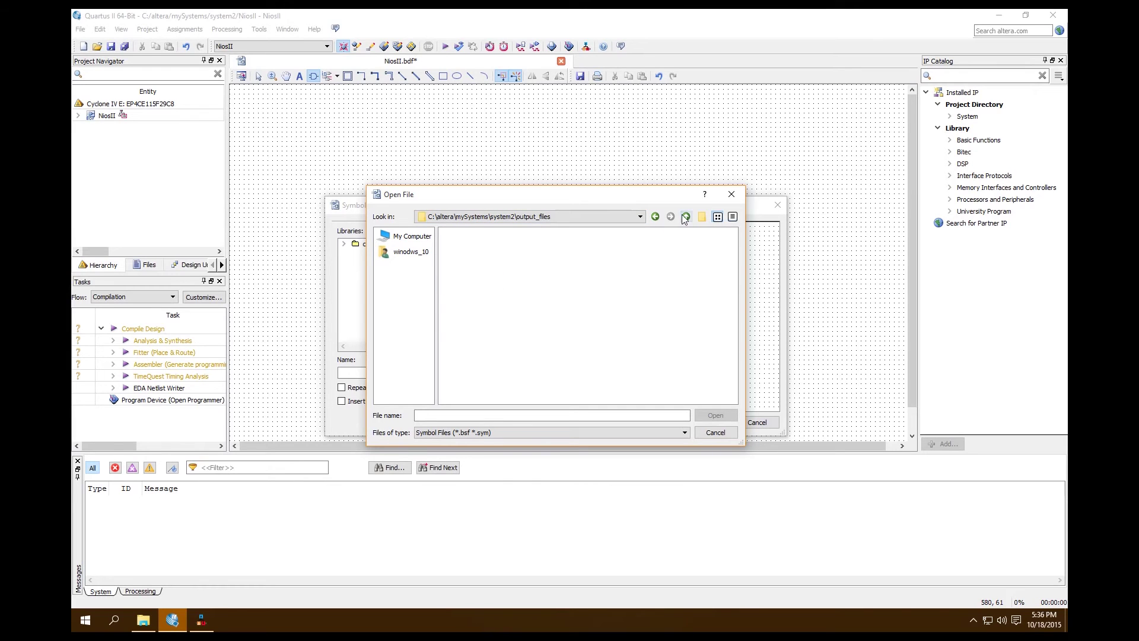
double_click(471, 266)
Load niosiiSystem.bsf and place it on the CLOCK_50, LEDG[7..0] and KEY[0] wires.
click(466, 246)
click(715, 415)
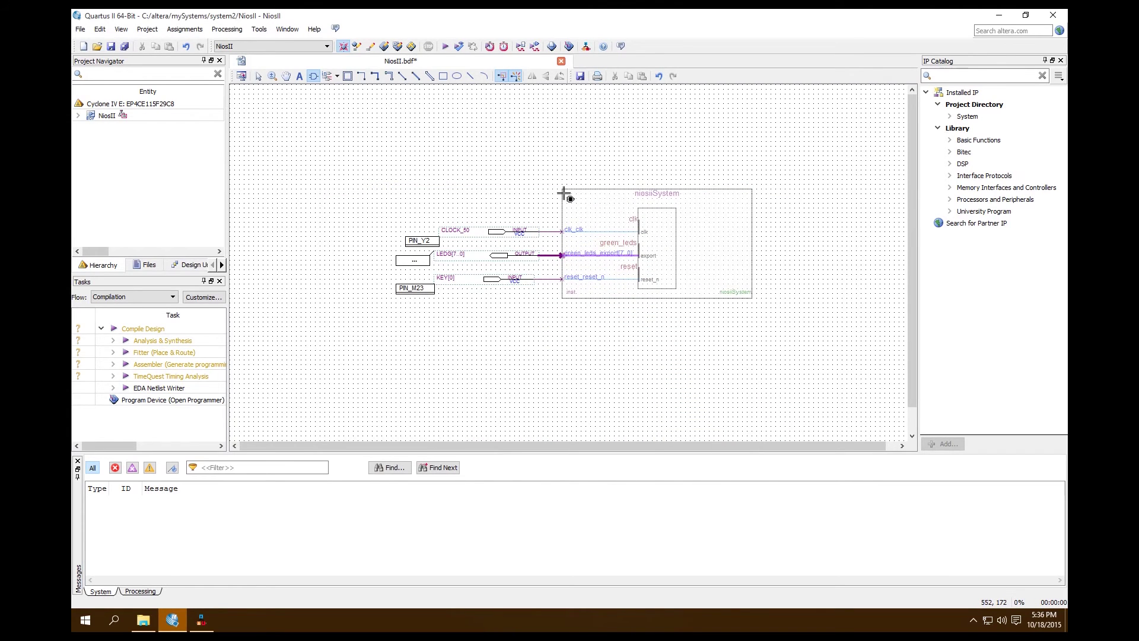
click(564, 193)
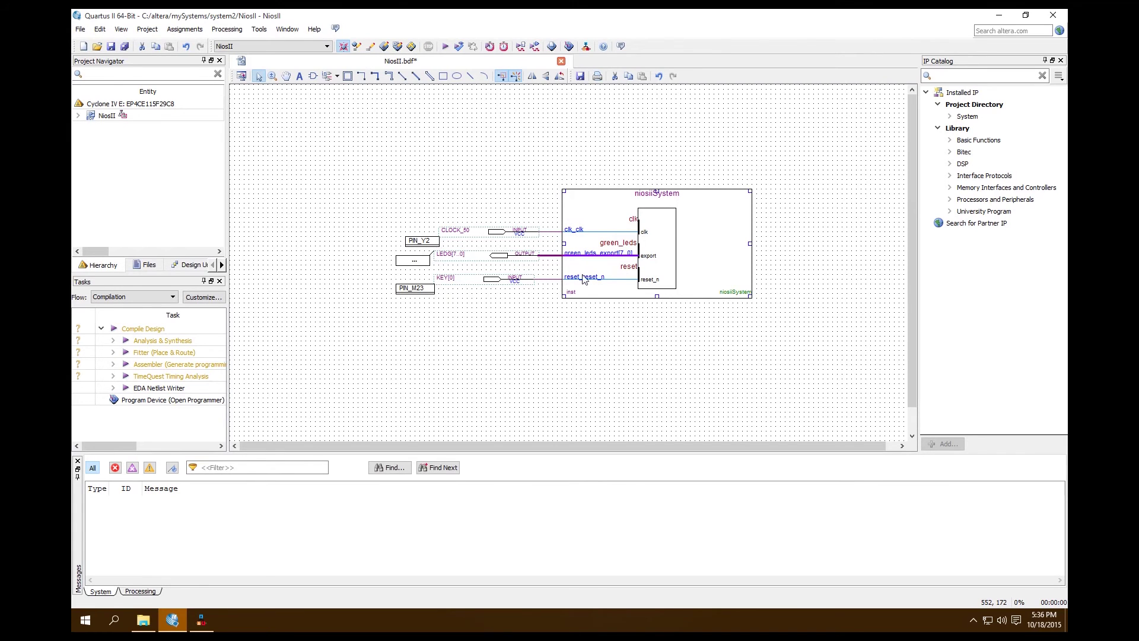
click(528, 373)
Save NiosII.bdf and run full compilation, finishing with 0 errors and 552 warnings.
key(ctrl+s)
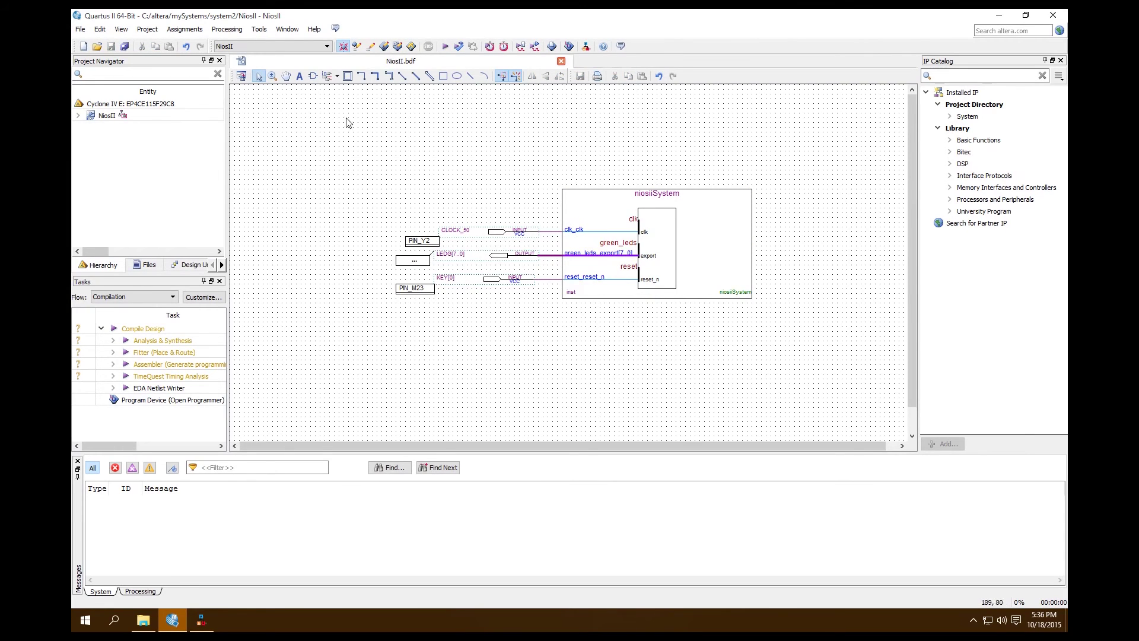
click(447, 46)
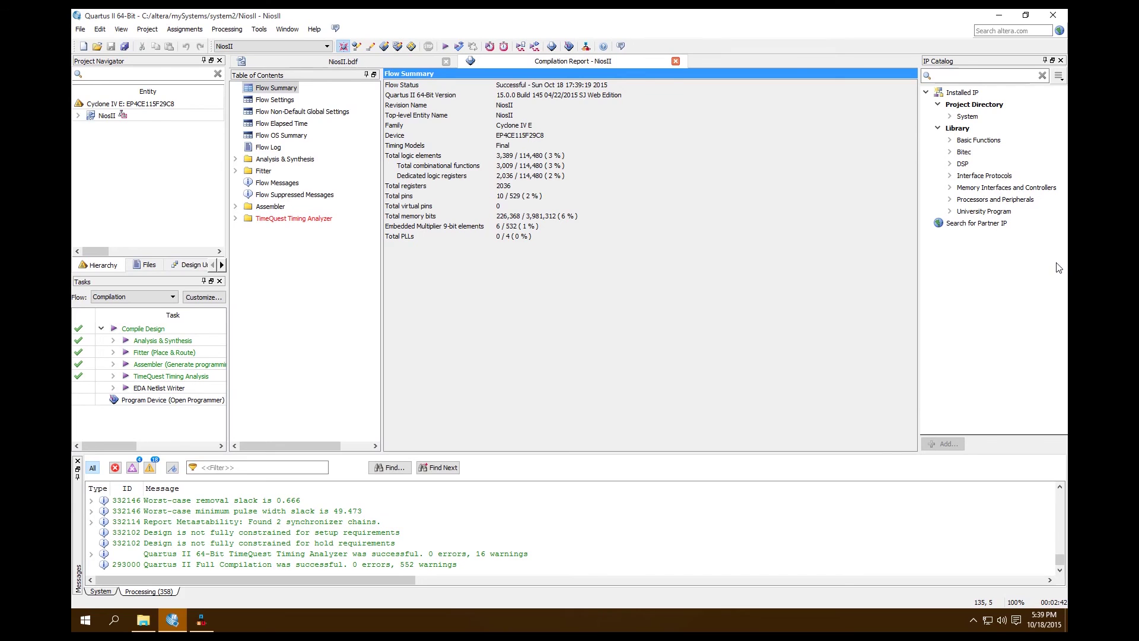
click(373, 61)
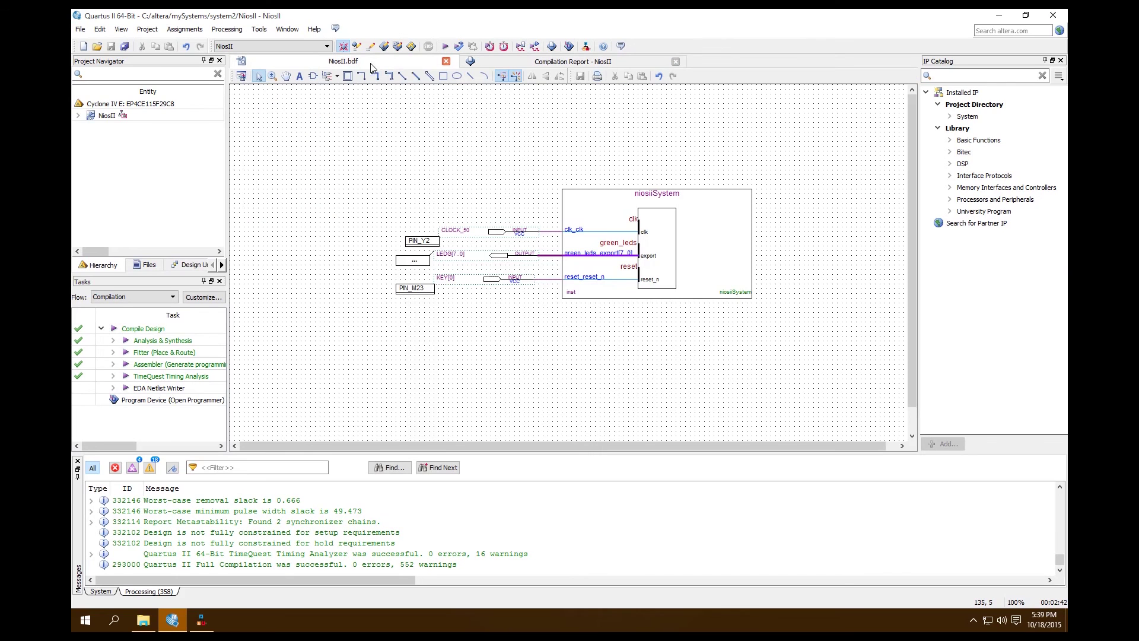
Check the compilation flow summary, then return to the NiosII.bdf schematic.
click(496, 62)
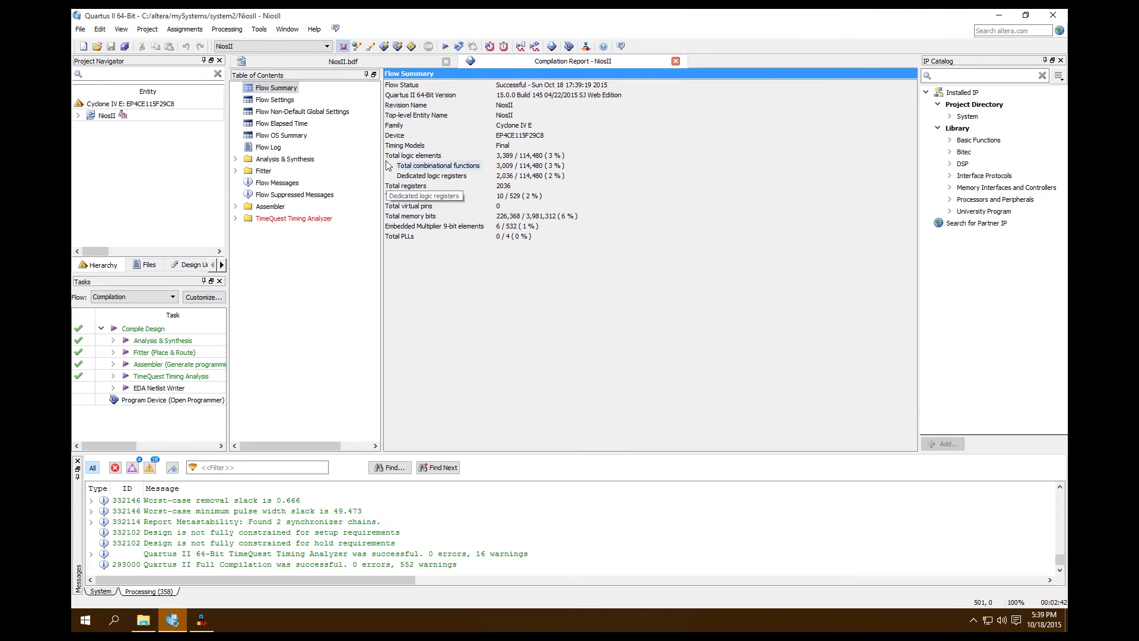
click(395, 62)
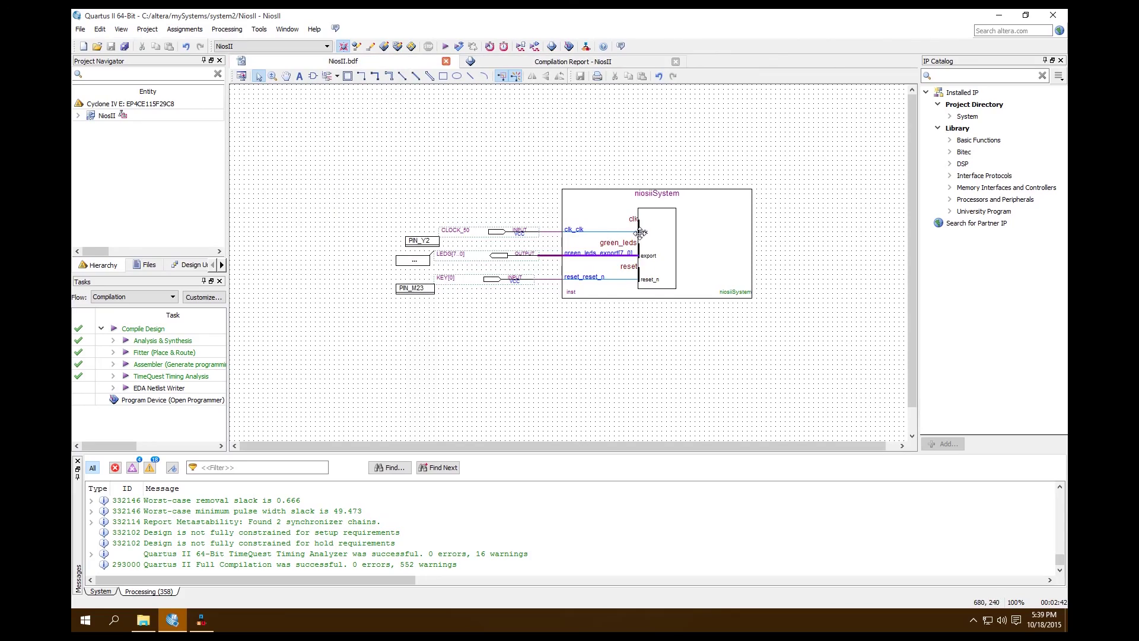